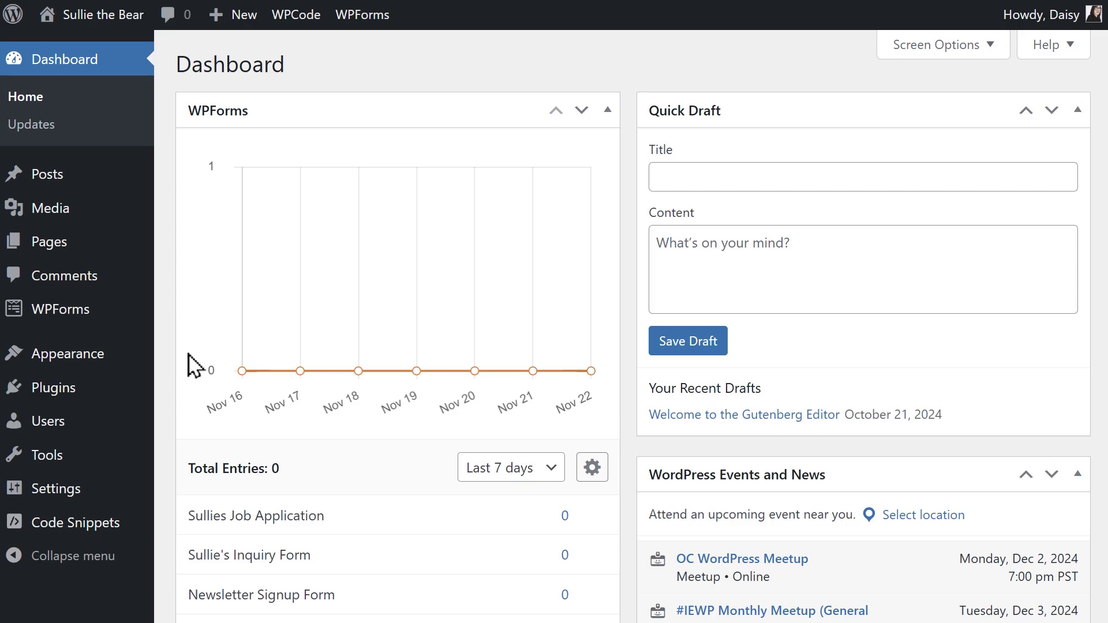
Step: Search the plugin directory for 'optinmonster', then install and activate the OptinMonster plugin
{"action": "mouse_move", "coordinate": [123, 401]}
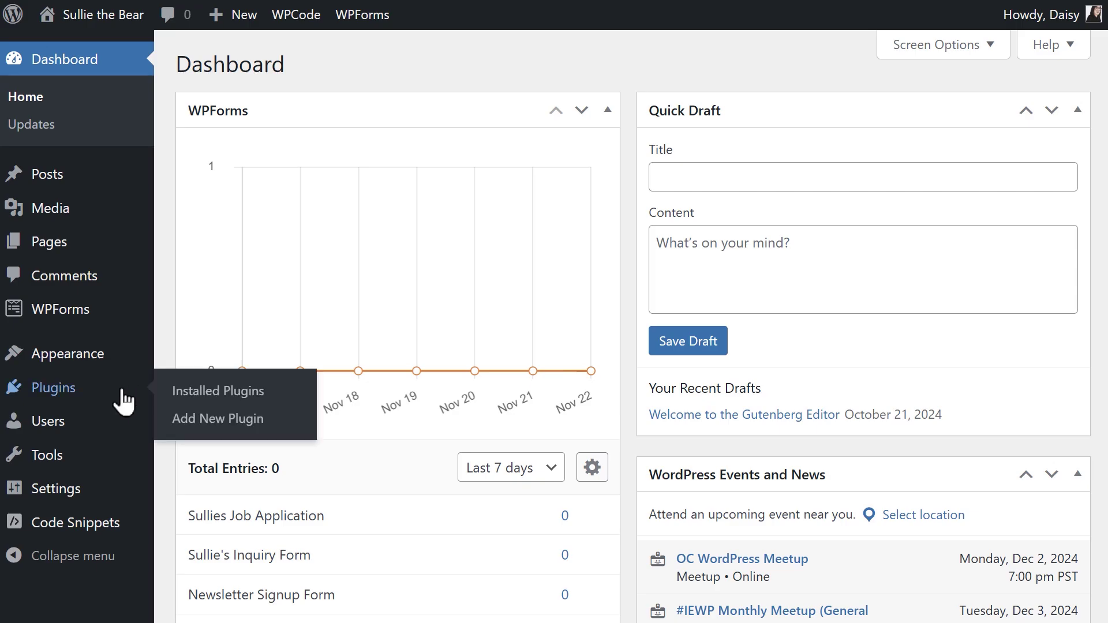
{"action": "left_click", "coordinate": [122, 401]}
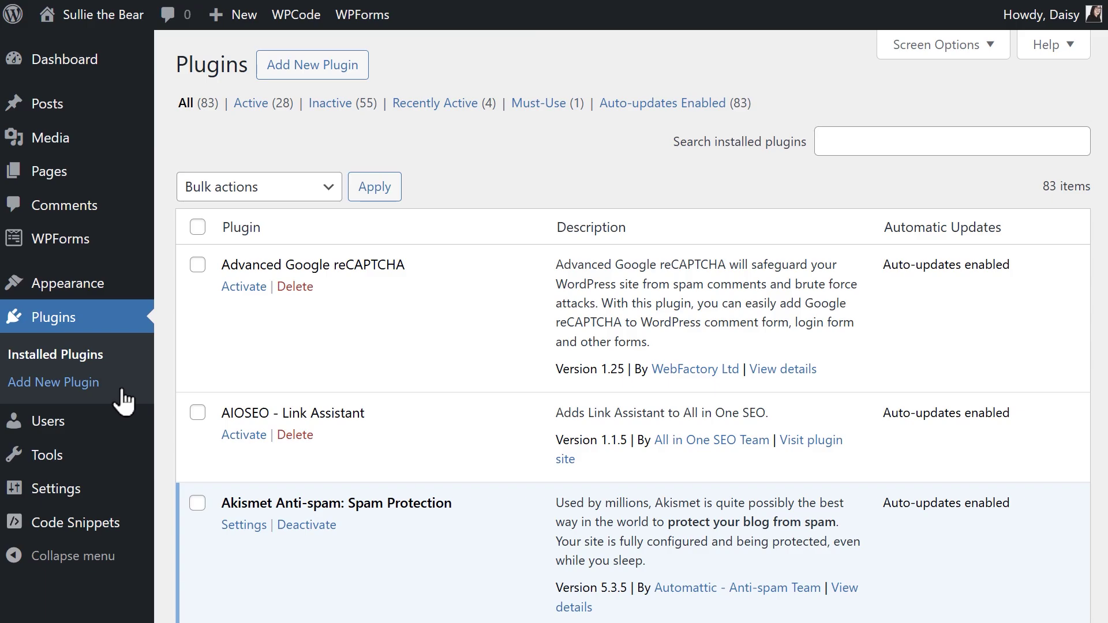
{"action": "left_click", "coordinate": [306, 76]}
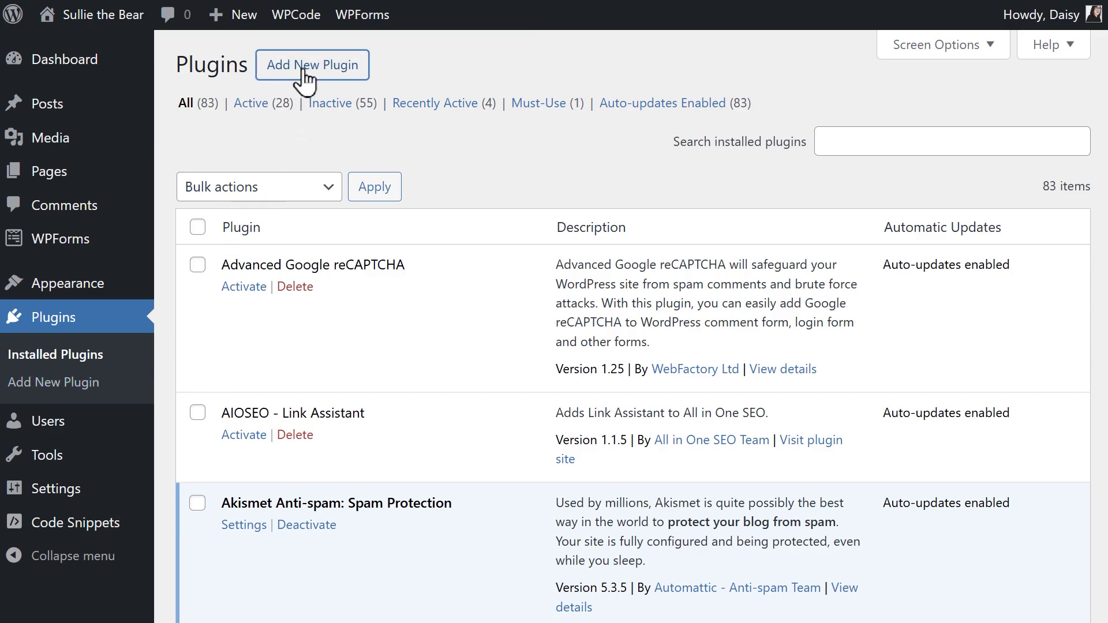
{"action": "left_click", "coordinate": [955, 114]}
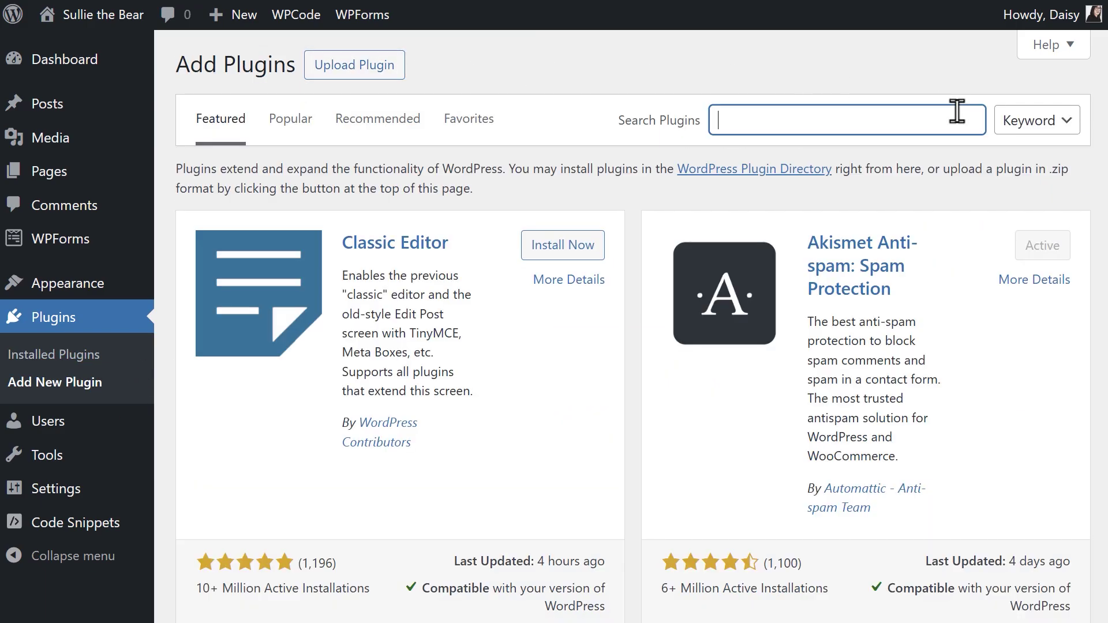
{"action": "type", "text": "optinmonster"}
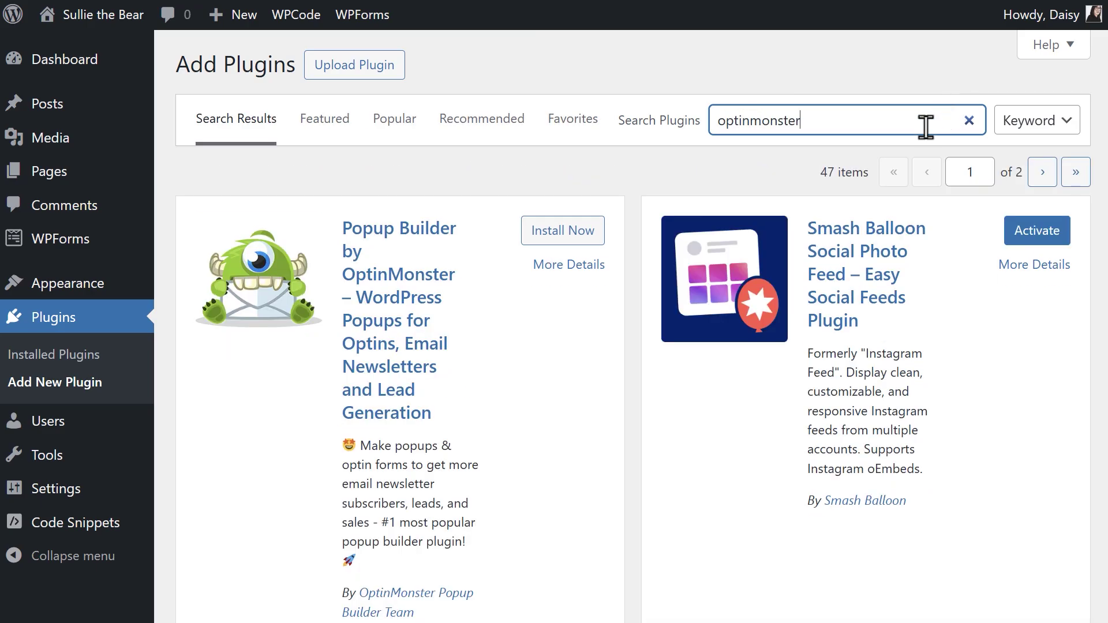
{"action": "left_click", "coordinate": [594, 237]}
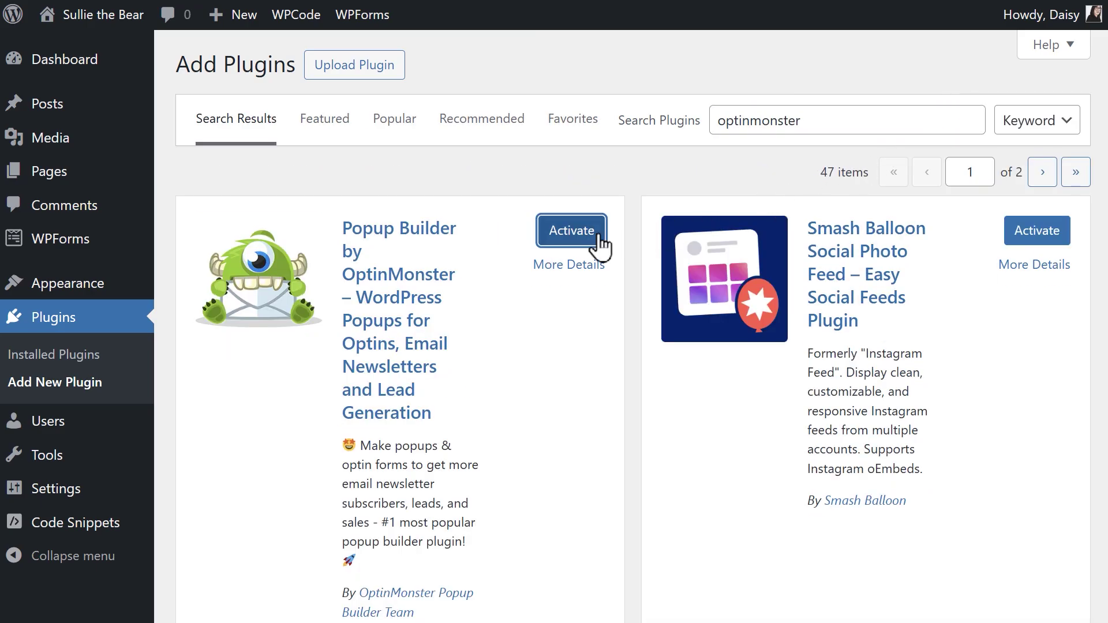
{"action": "left_click", "coordinate": [598, 236]}
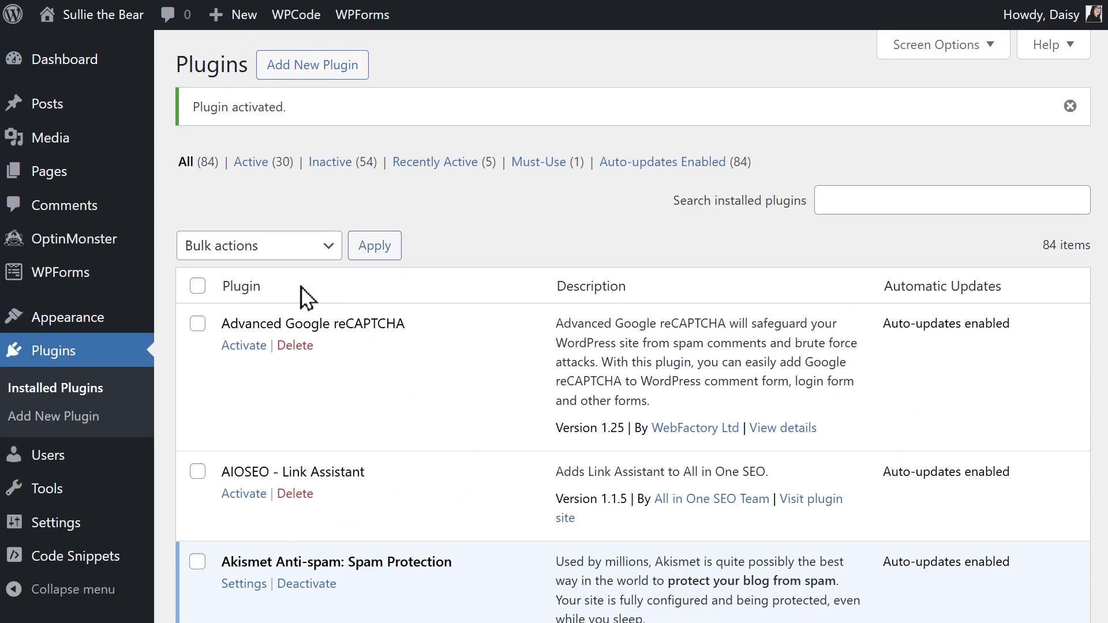
{"action": "mouse_move", "coordinate": [131, 240]}
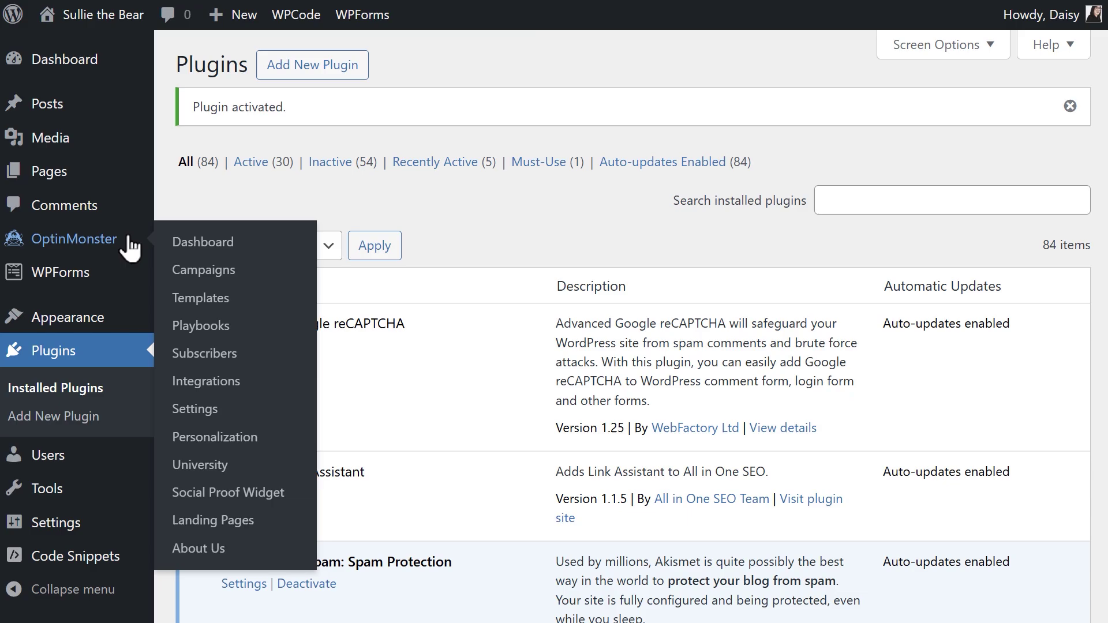
Step: Create a campaign from the Subscribe to Newsletter (Light) template named 'Sullie's Popup'
{"action": "left_click", "coordinate": [246, 279]}
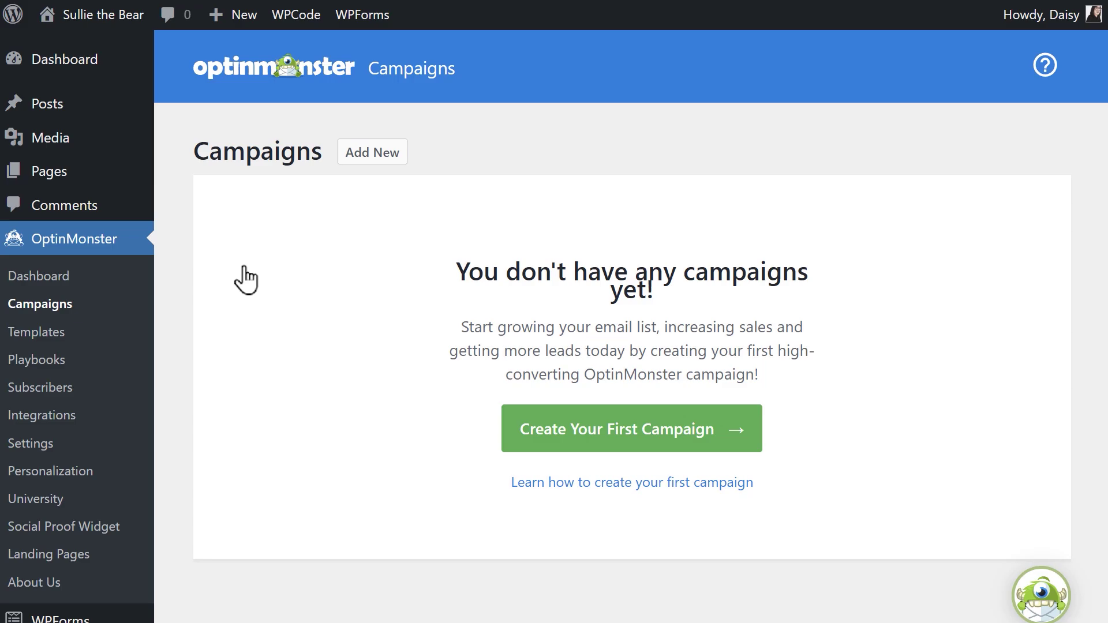
{"action": "left_click", "coordinate": [512, 433]}
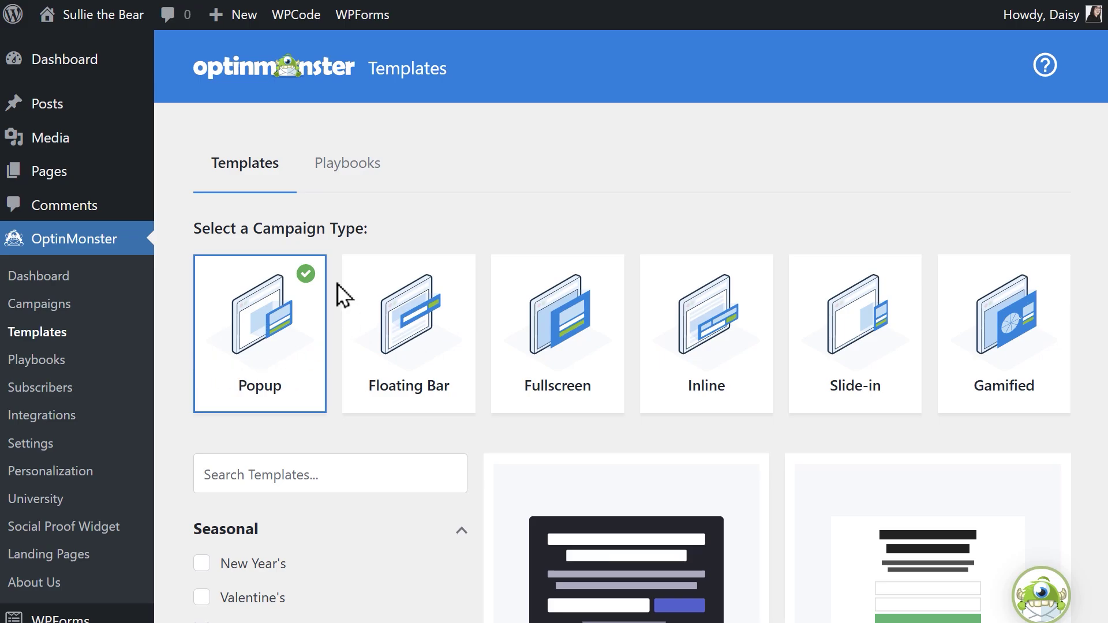
{"action": "scroll", "coordinate": [337, 283], "scroll_direction": "down", "scroll_amount": 3}
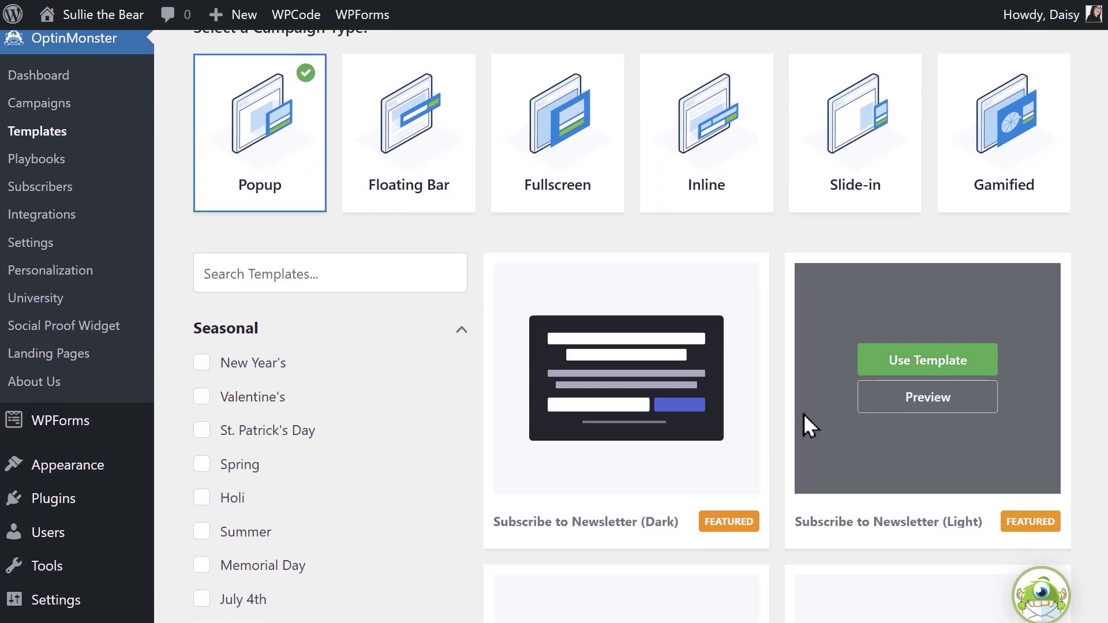
{"action": "scroll", "coordinate": [790, 438], "scroll_direction": "down", "scroll_amount": 3}
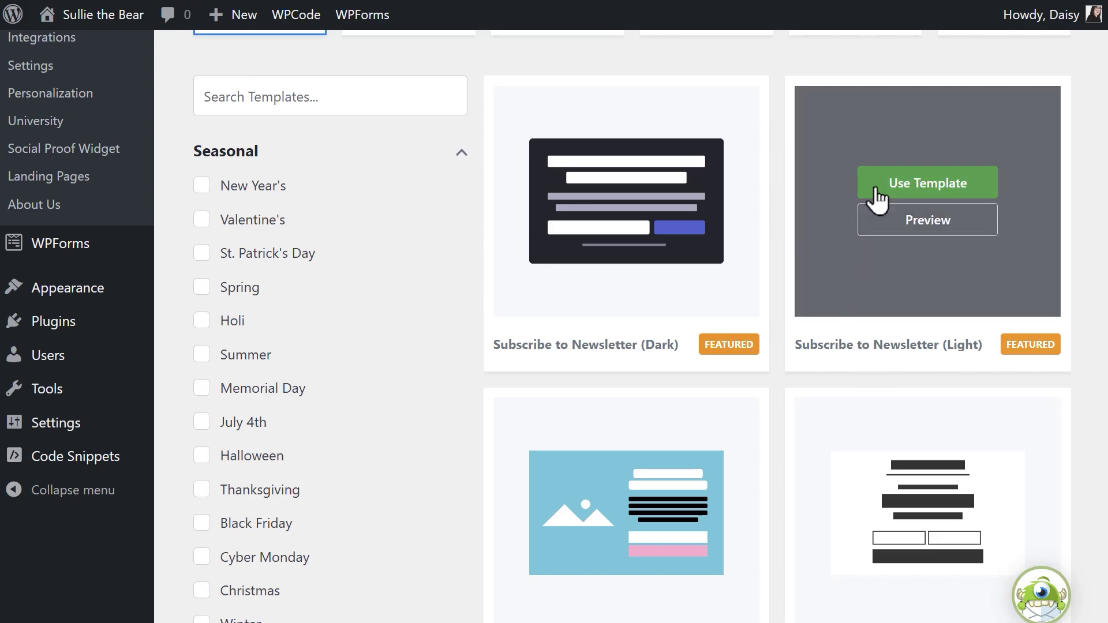
{"action": "left_click", "coordinate": [877, 192]}
{"action": "type", "text": "Su"}
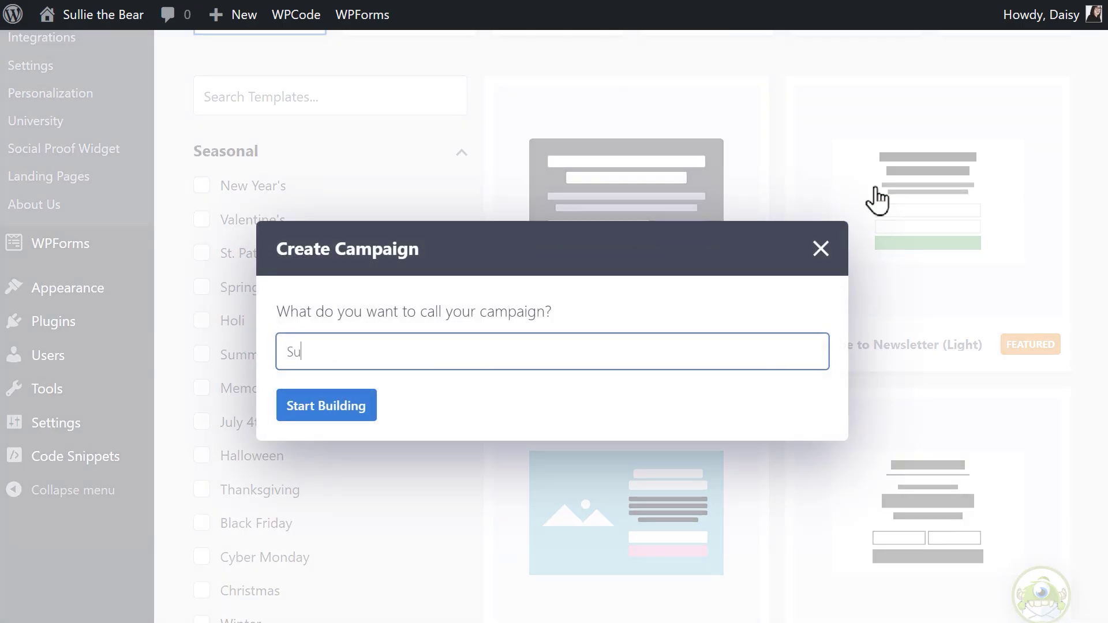
{"action": "type", "text": "llie's Popup"}
{"action": "left_click", "coordinate": [374, 413]}
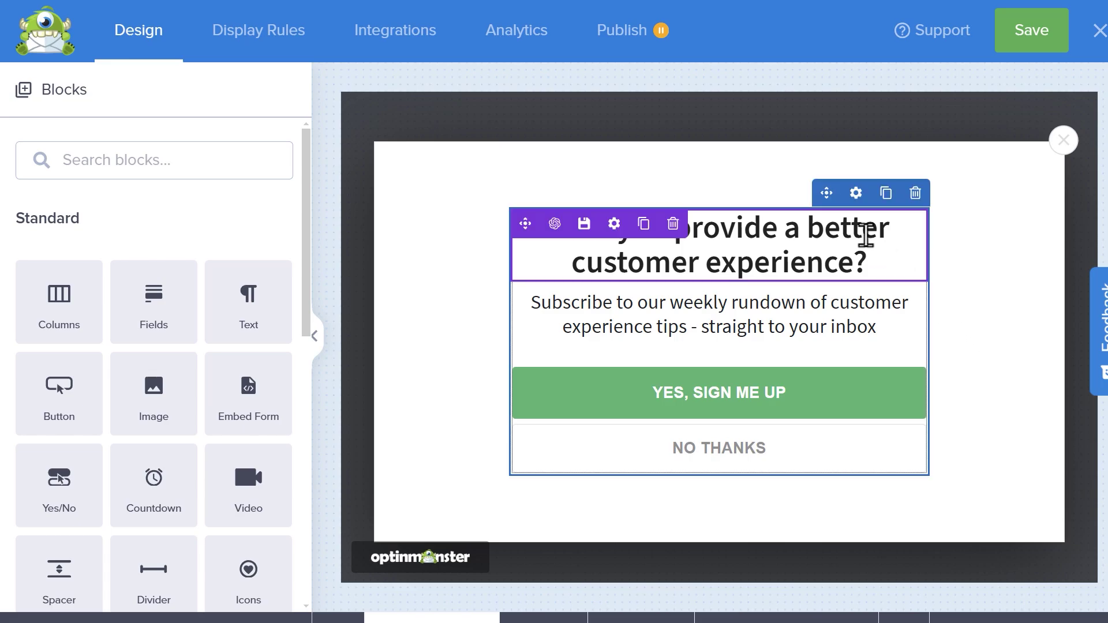
Step: Change the popup headline to 'Have a question?'
{"action": "left_click", "coordinate": [864, 231]}
{"action": "key", "text": "ctrl+a"}
{"action": "type", "text": "Have "}
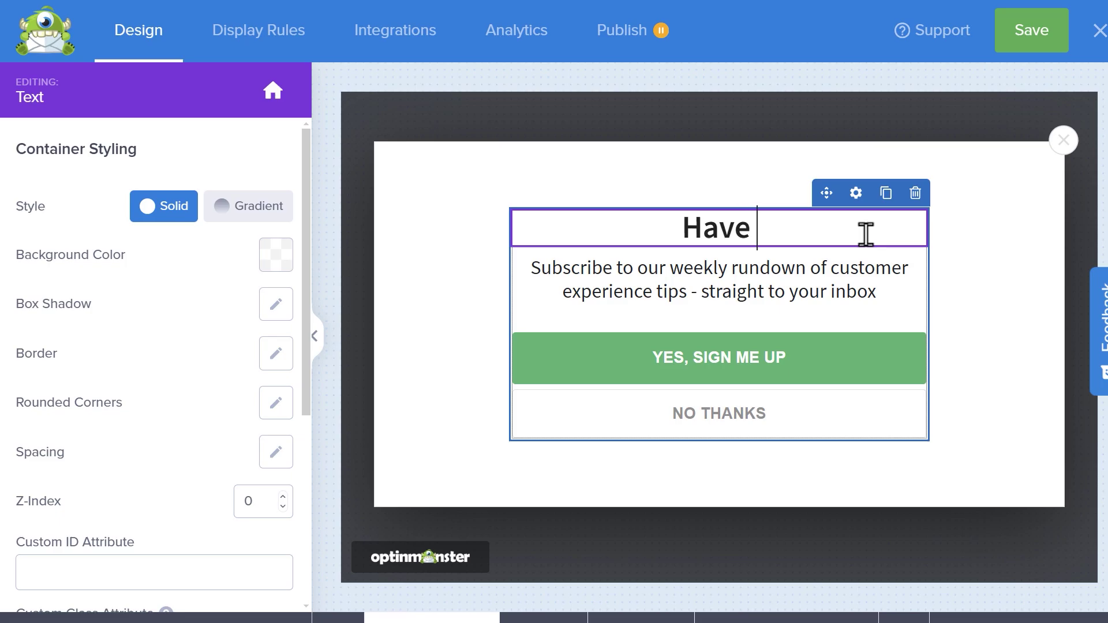
{"action": "type", "text": "a question?"}
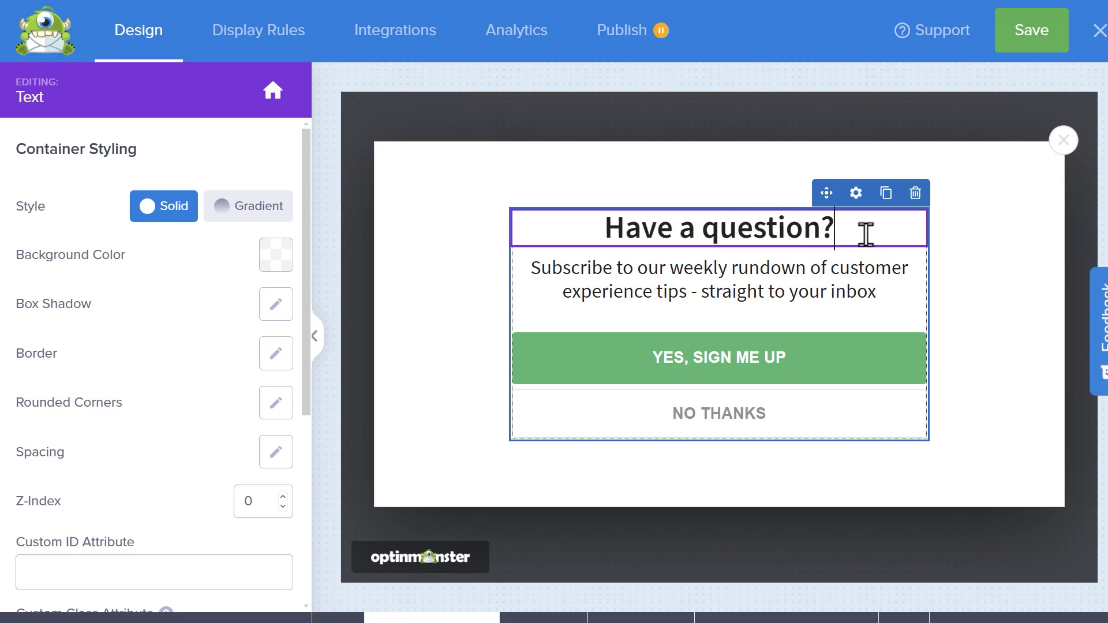
Step: Paste a new subtitle inviting visitors to fill out the form, and delete the sign-up button block
{"action": "left_click", "coordinate": [894, 289]}
{"action": "key", "text": "ctrl+a"}
{"action": "type", "text": "Fill out the form below with your question and we'll get back to you ASAP!"}
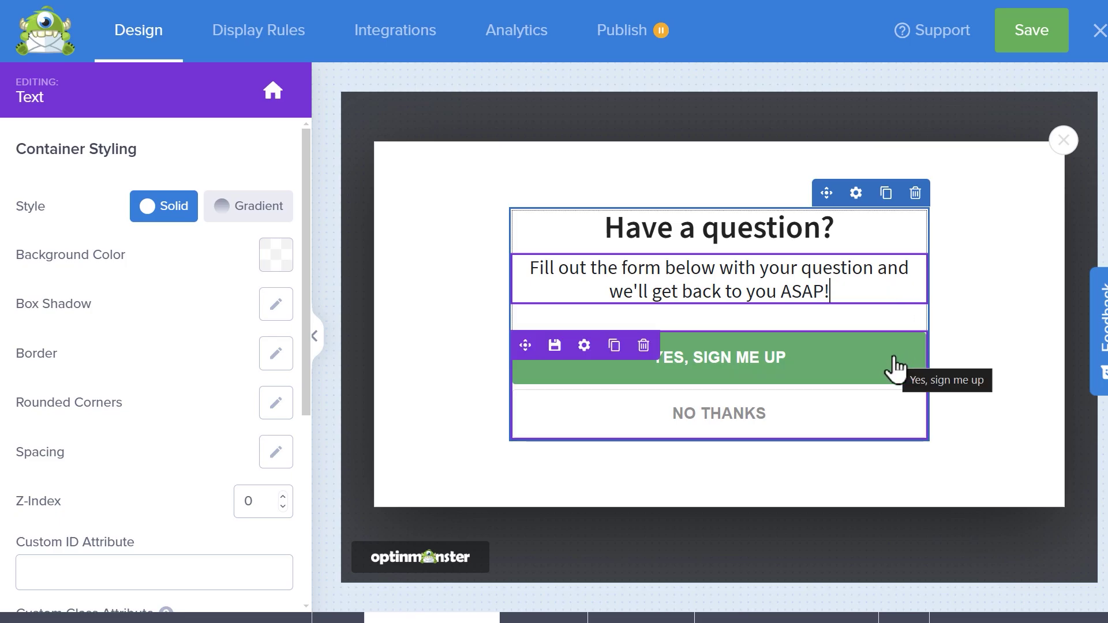
{"action": "left_click", "coordinate": [643, 345]}
{"action": "left_click", "coordinate": [434, 381]}
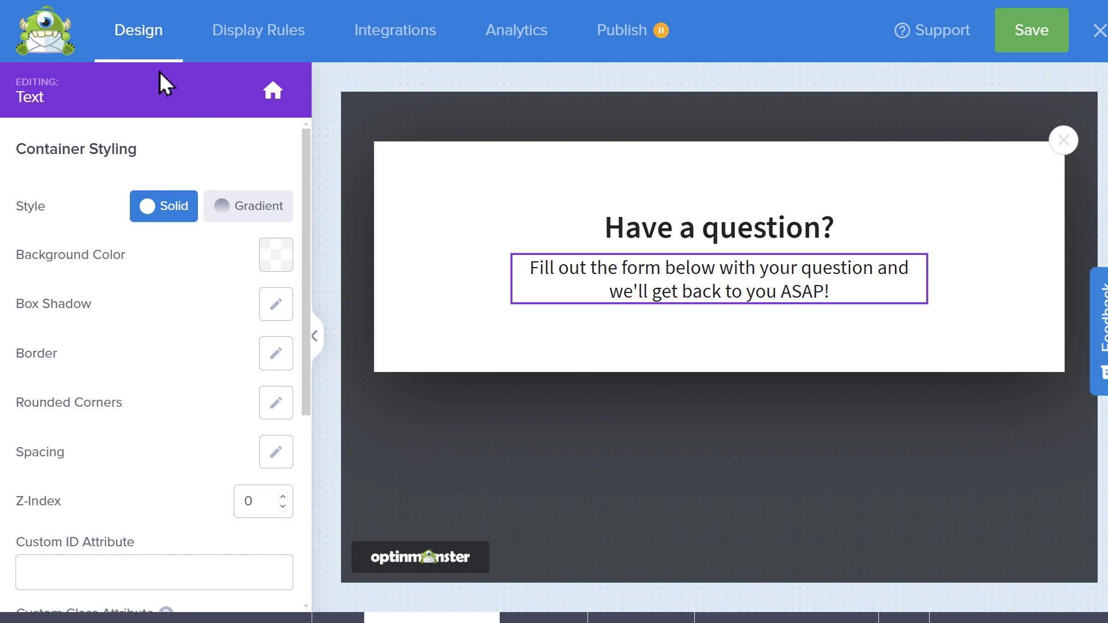
Step: Drop a WPForms block below the subtitle showing the Simple Contact Form, then go to Publish settings
{"action": "left_click", "coordinate": [130, 33]}
{"action": "left_click", "coordinate": [265, 158]}
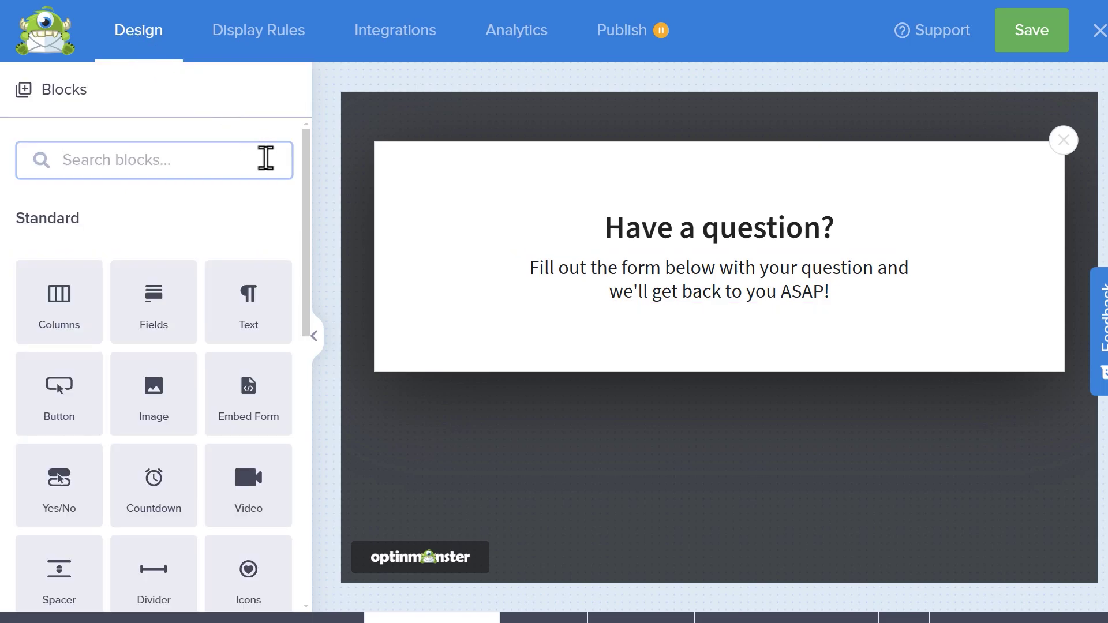
{"action": "type", "text": "wpforms"}
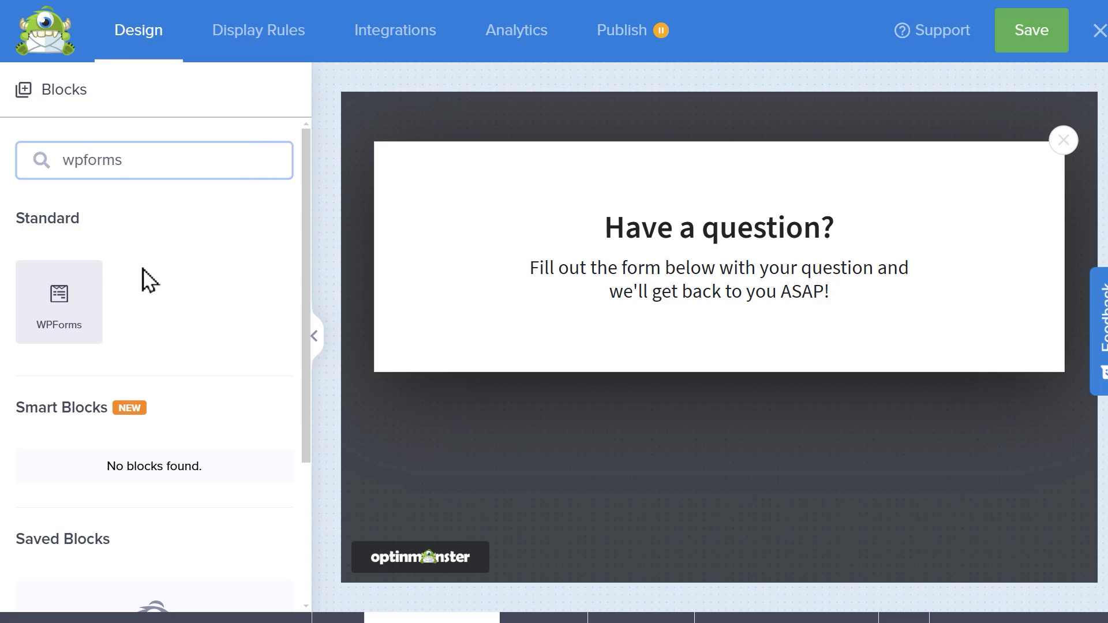
{"action": "left_click_drag", "start_coordinate": [92, 302], "coordinate": [818, 296]}
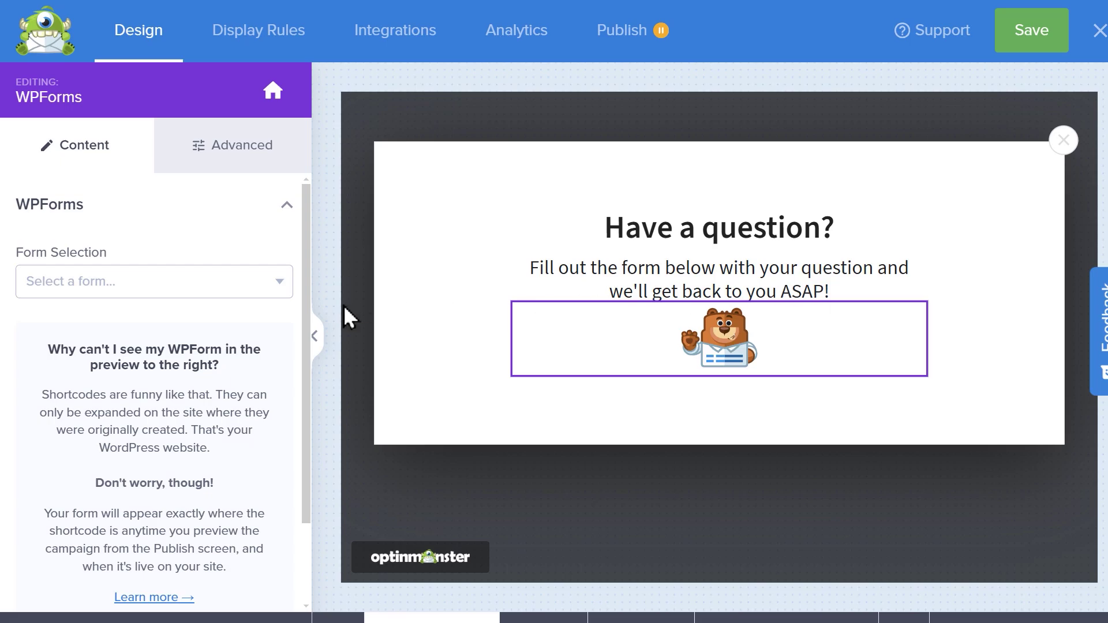
{"action": "left_click", "coordinate": [280, 286]}
{"action": "left_click", "coordinate": [260, 320]}
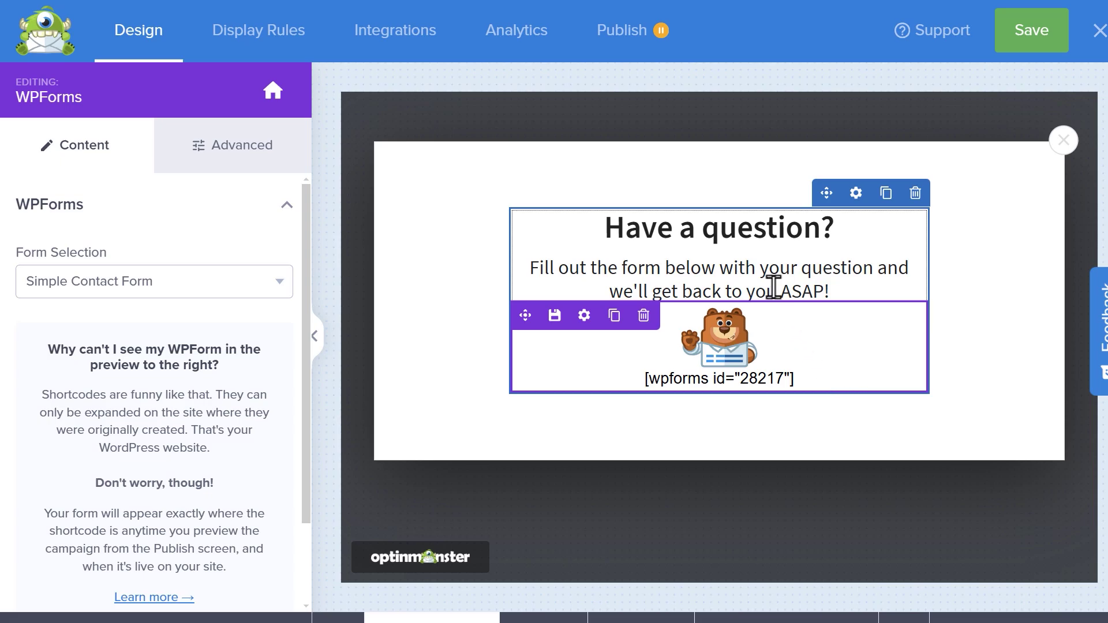
{"action": "left_click", "coordinate": [608, 36]}
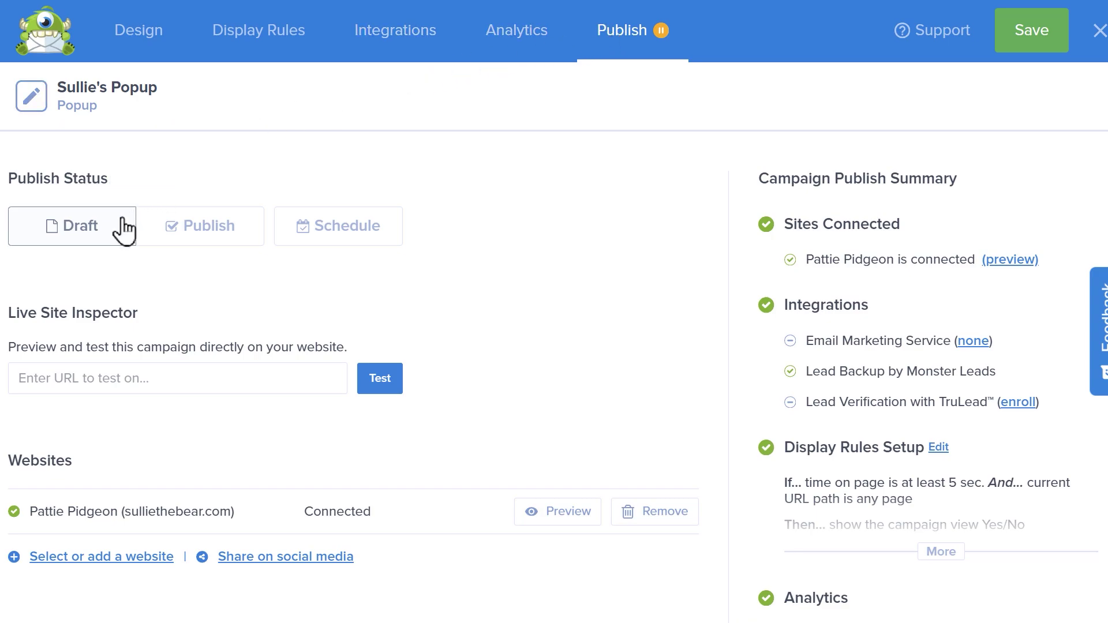
Step: Set the campaign status to Published and preview the popup live on sulliethebear.com
{"action": "left_click", "coordinate": [246, 230]}
{"action": "left_click", "coordinate": [302, 379]}
{"action": "type", "text": "sulliethebear.com"}
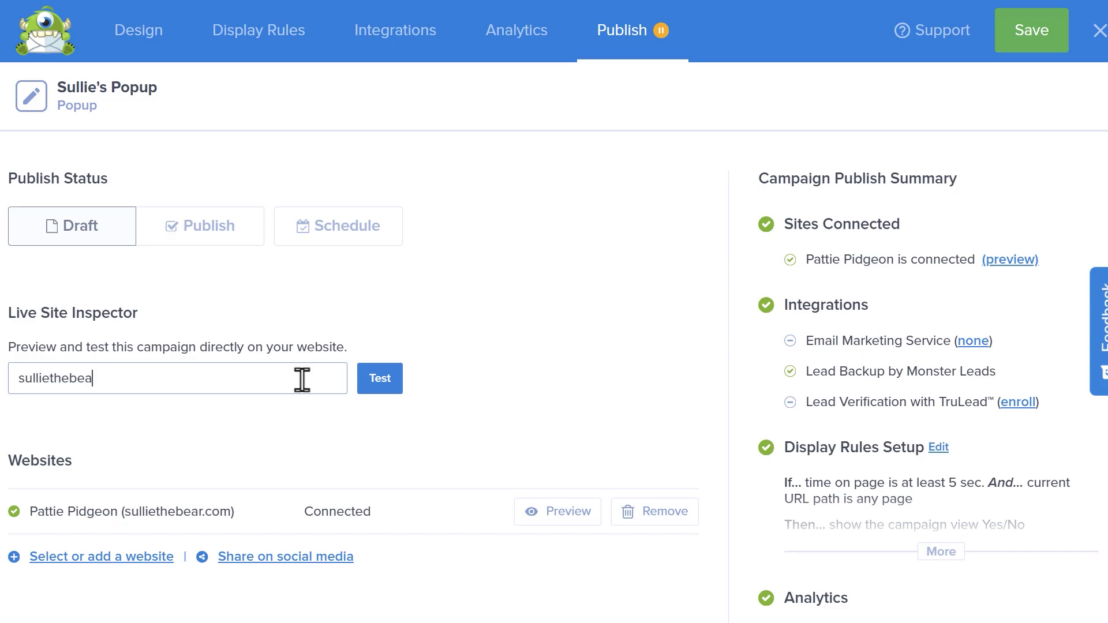
{"action": "left_click", "coordinate": [380, 392]}
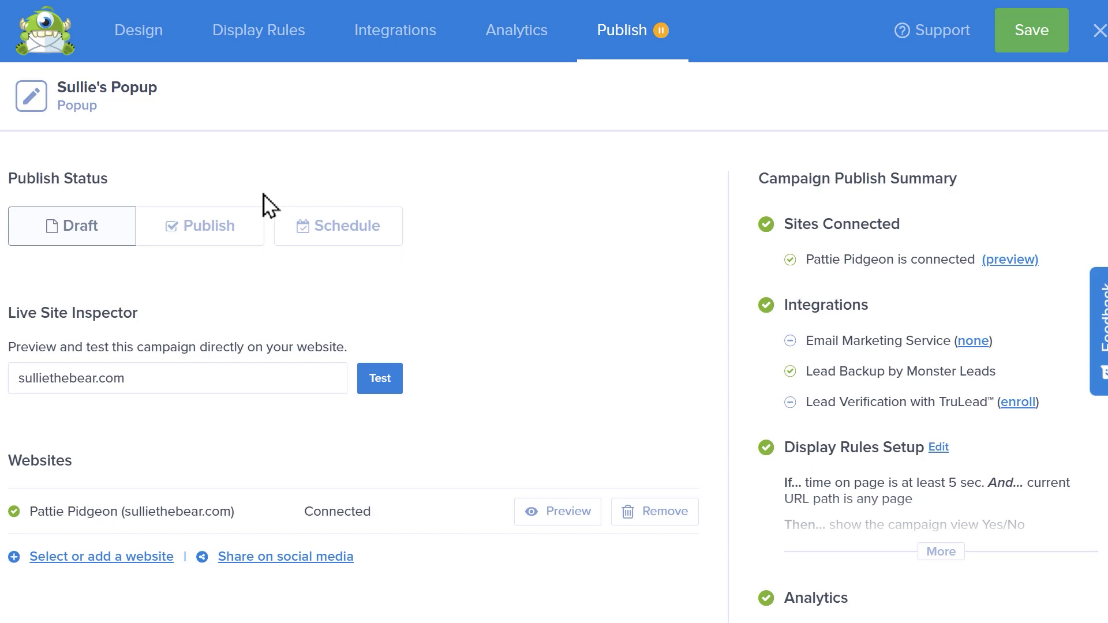
Step: Publish the campaign live now from the Ready To Go Live? dialog
{"action": "left_click", "coordinate": [247, 224]}
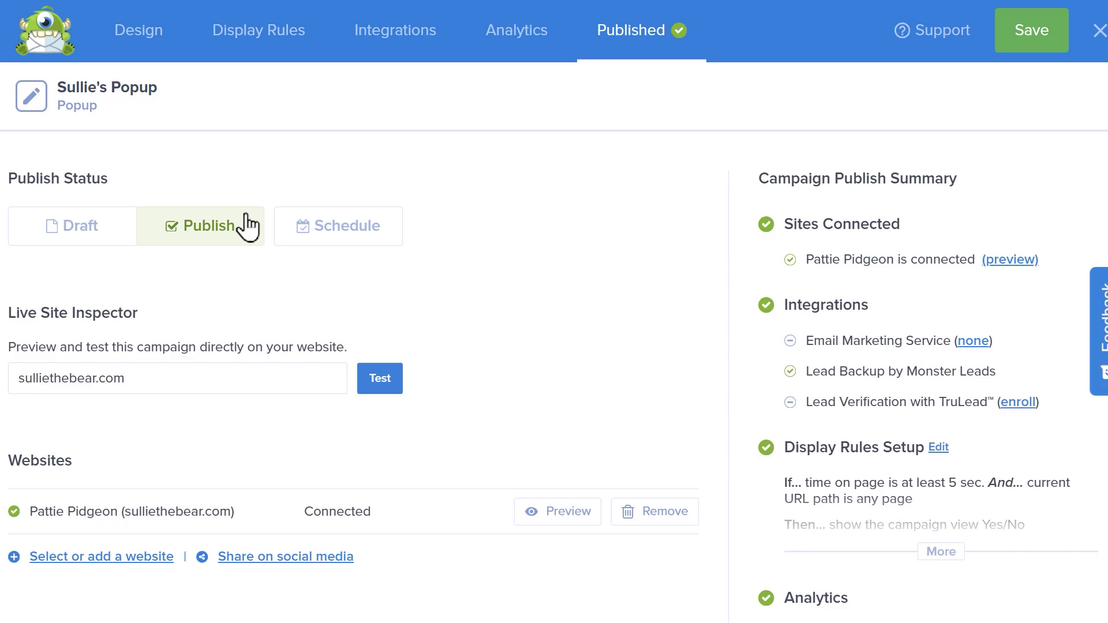
{"action": "left_click", "coordinate": [1007, 38]}
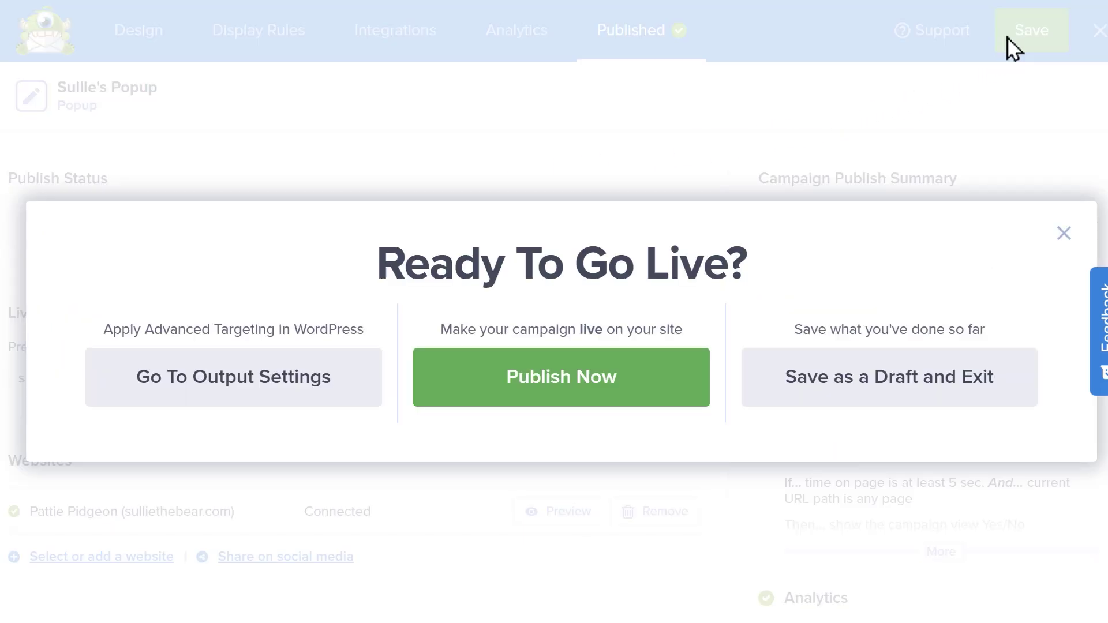
{"action": "left_click", "coordinate": [697, 372]}
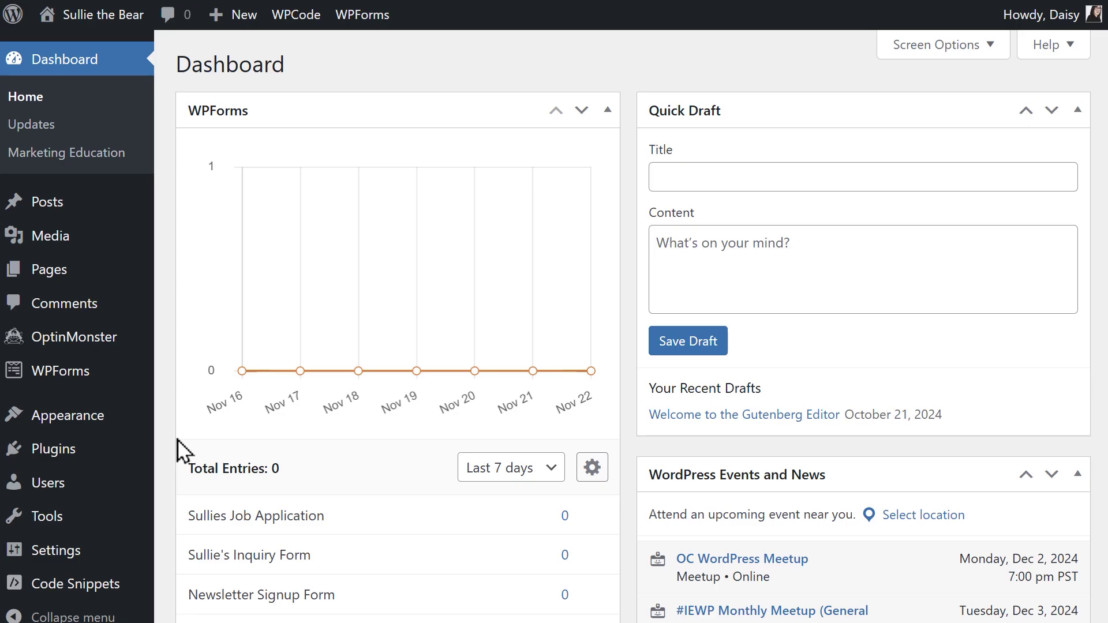
Step: Search the plugin directory for 'popup maker', then install and activate Popup Maker
{"action": "mouse_move", "coordinate": [107, 459]}
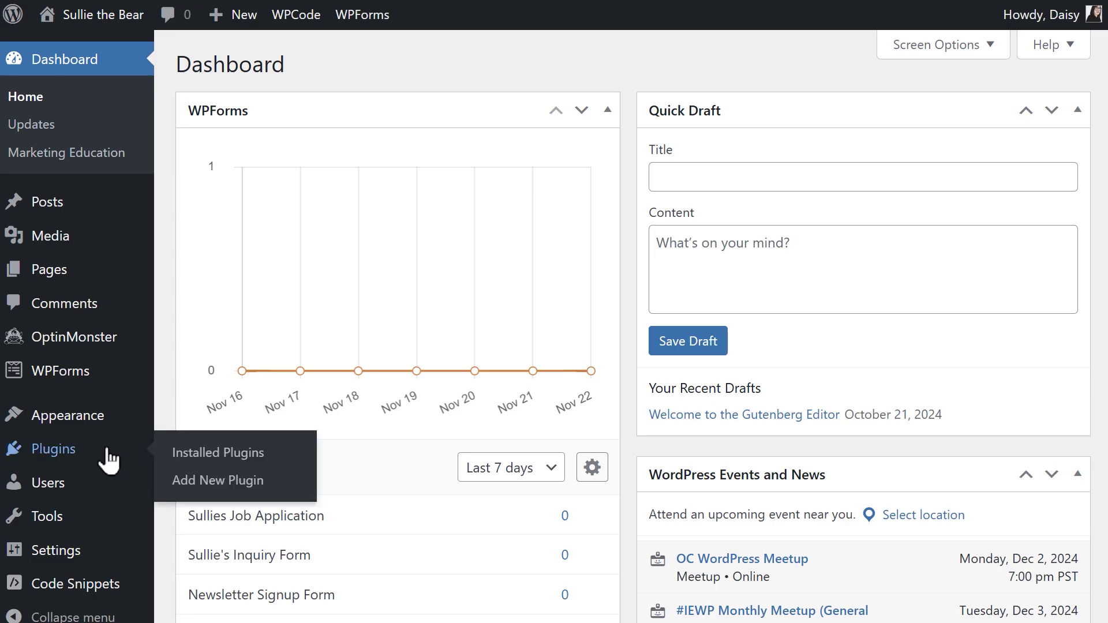
{"action": "left_click", "coordinate": [107, 459]}
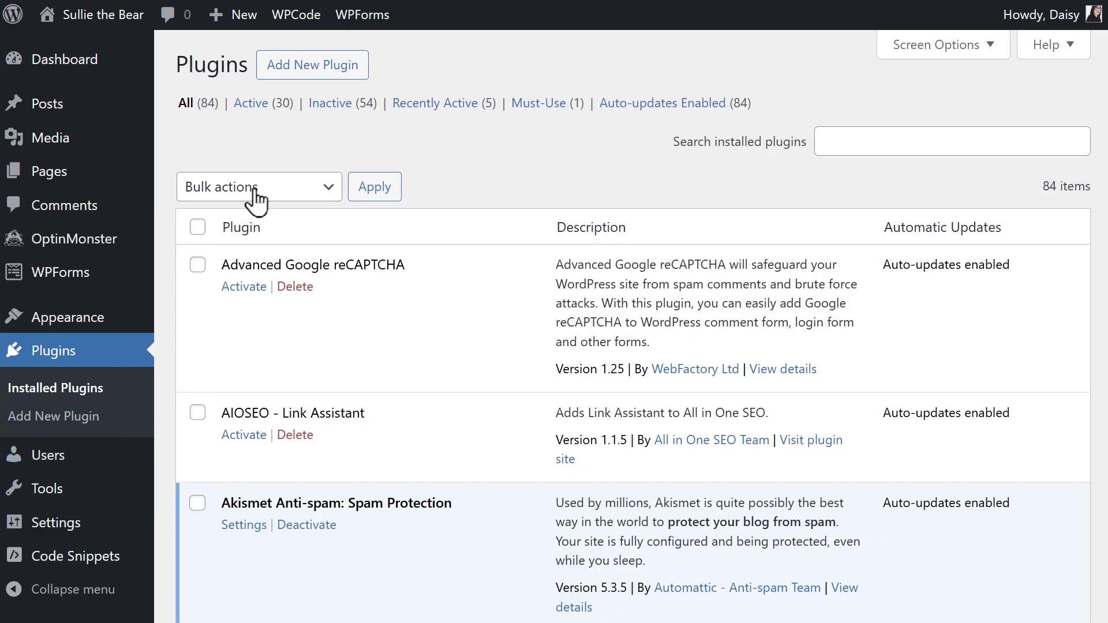
{"action": "left_click", "coordinate": [290, 72]}
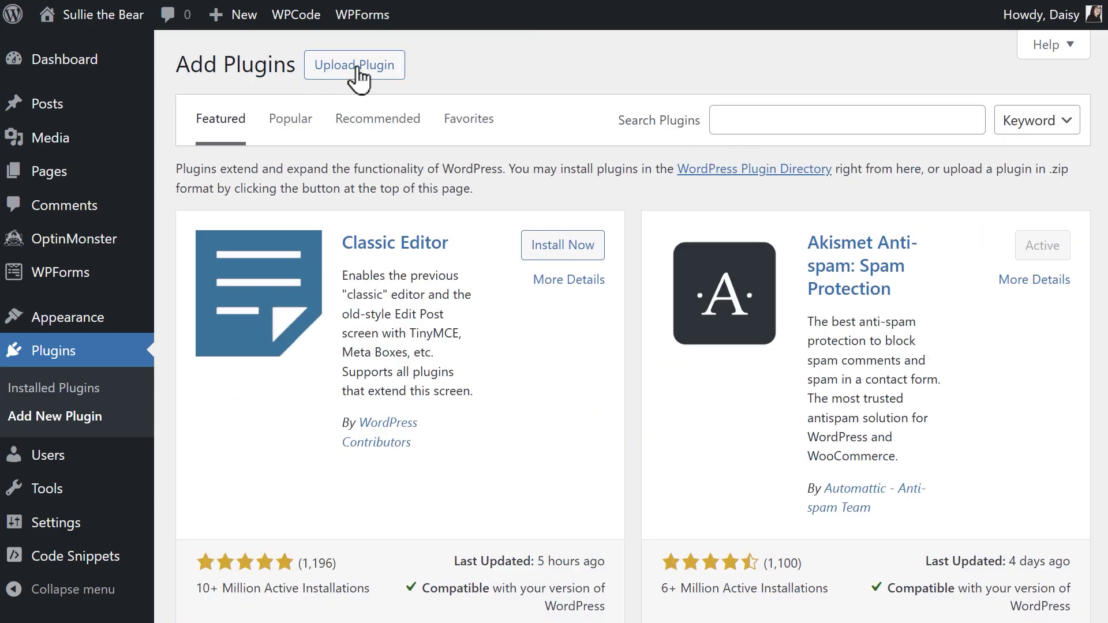
{"action": "left_click", "coordinate": [877, 113]}
{"action": "type", "text": "popup maker"}
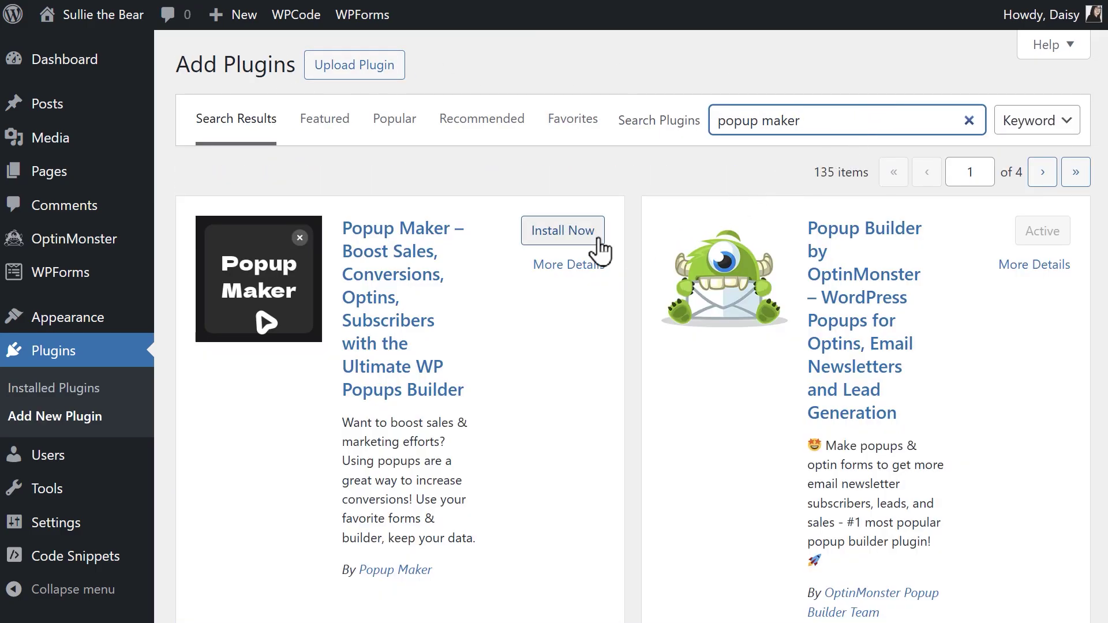
{"action": "left_click", "coordinate": [594, 237]}
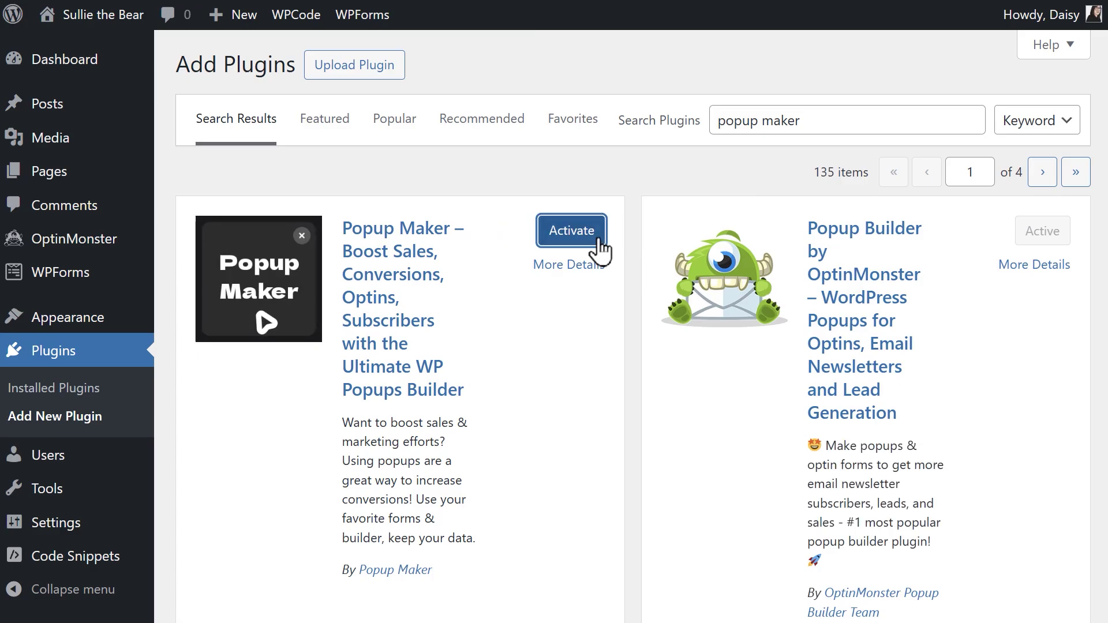
{"action": "left_click", "coordinate": [598, 243]}
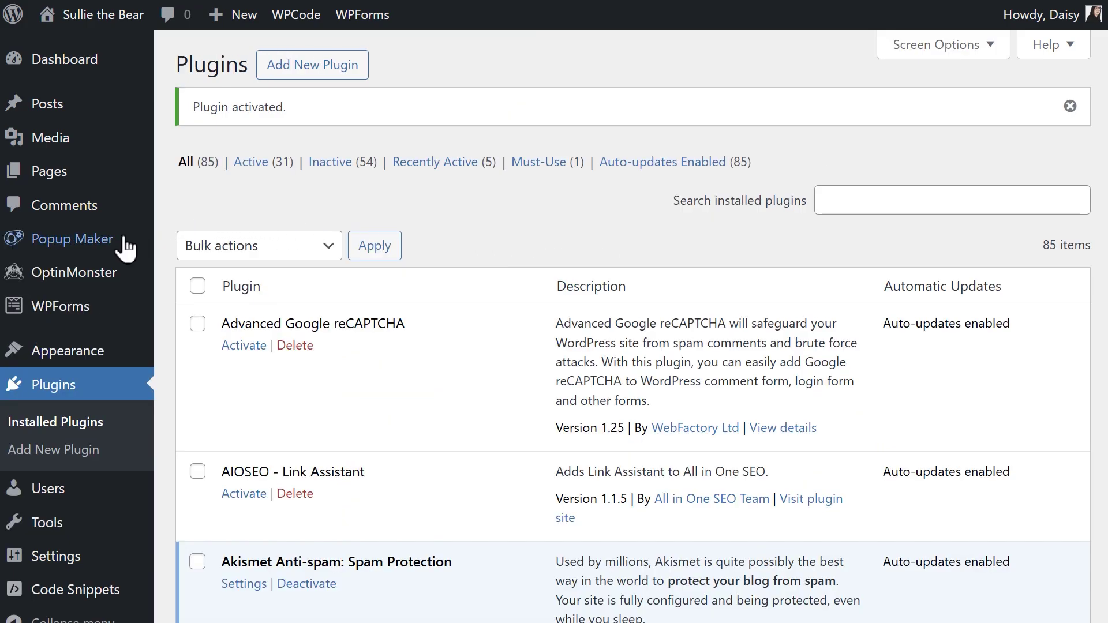
{"action": "mouse_move", "coordinate": [123, 243]}
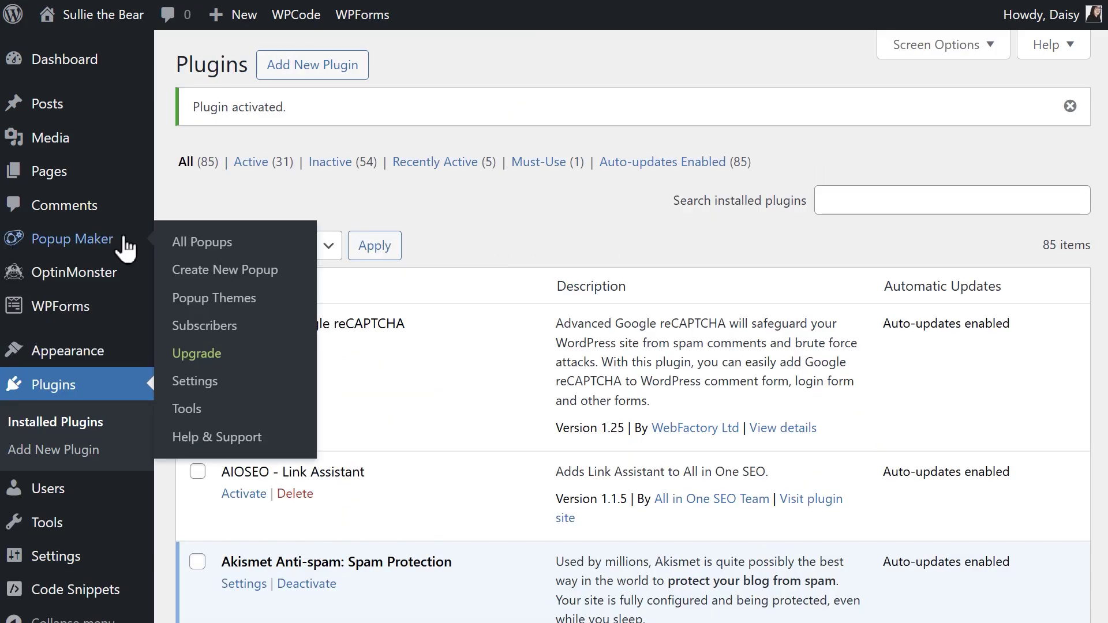
Step: Create a new popup named 'Sullie's Popup Form' with the title 'Contact Us'
{"action": "left_click", "coordinate": [285, 271]}
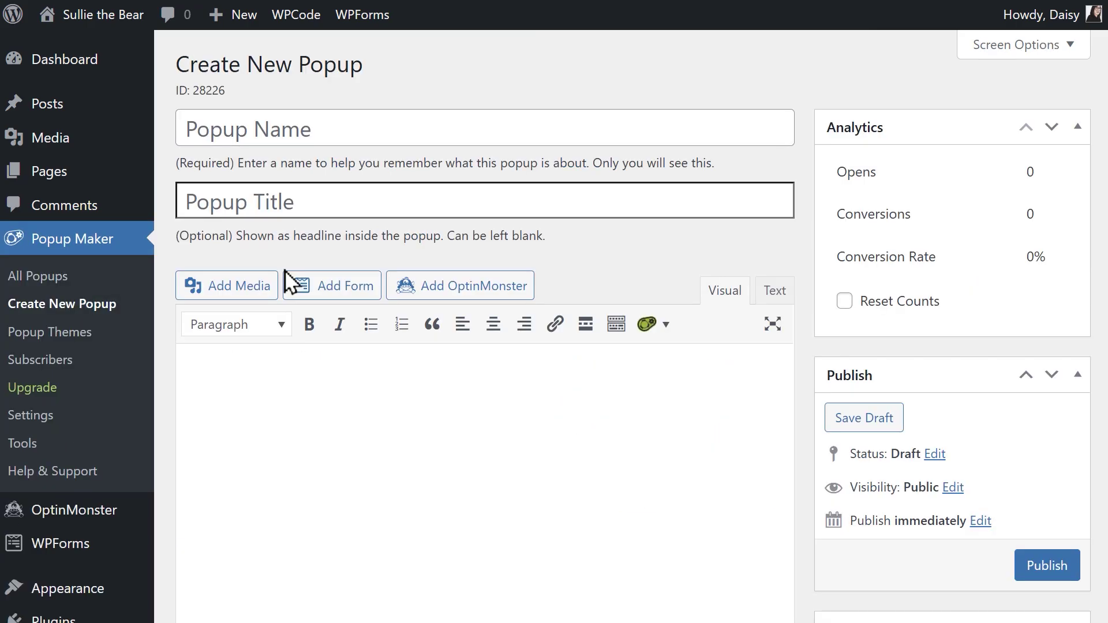
{"action": "left_click", "coordinate": [468, 137]}
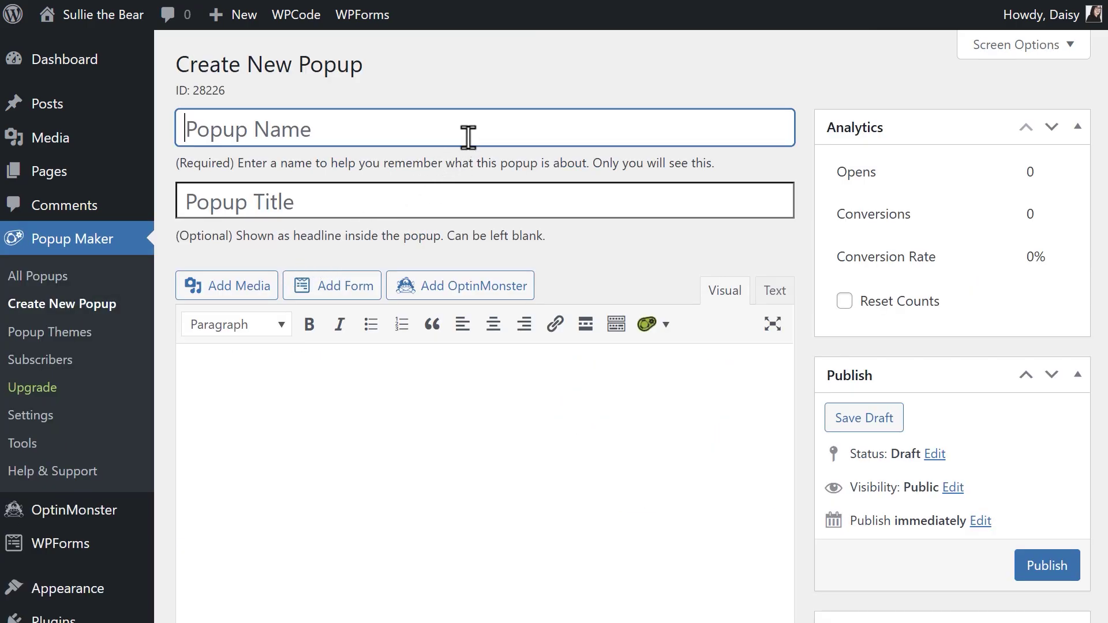
{"action": "type", "text": "Sullie'"}
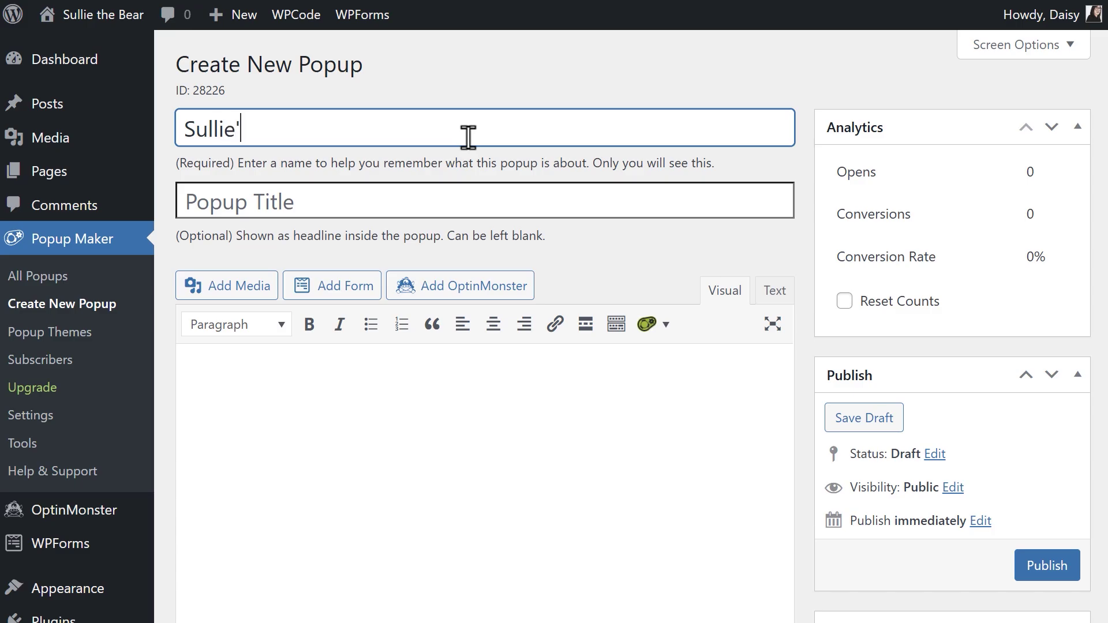
{"action": "type", "text": "s Popup Form"}
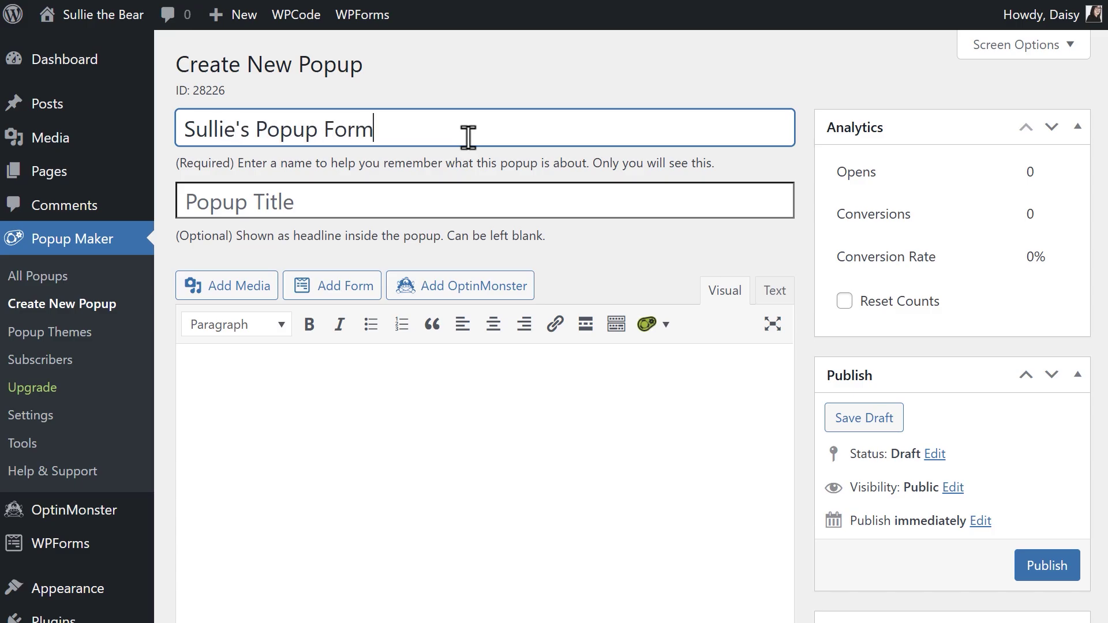
{"action": "left_click", "coordinate": [507, 203]}
{"action": "type", "text": "Co"}
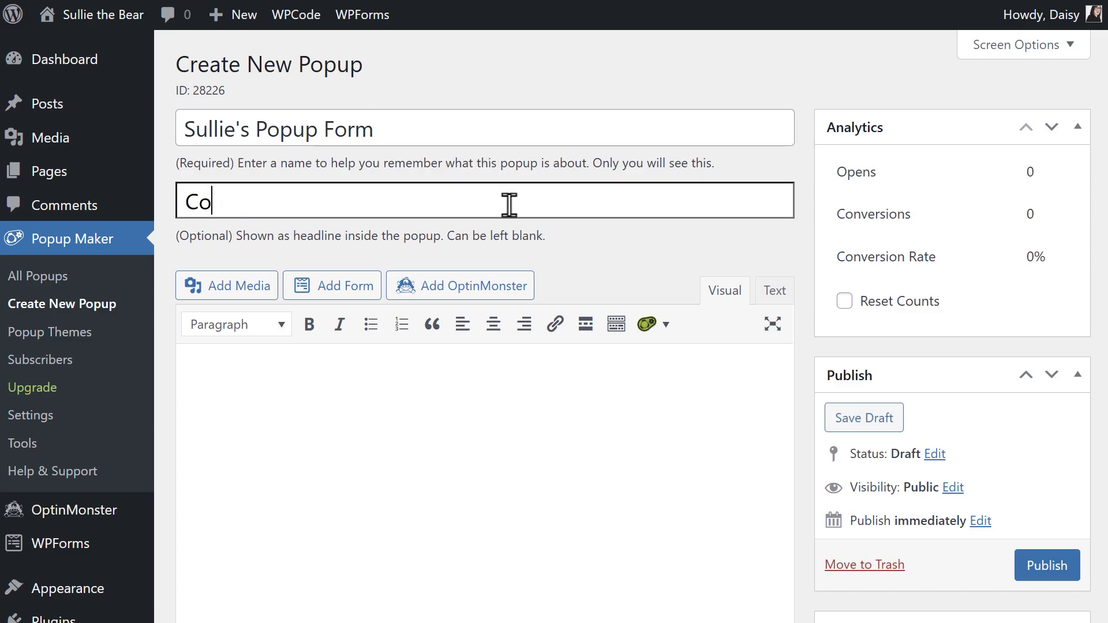
{"action": "type", "text": "ntact Us"}
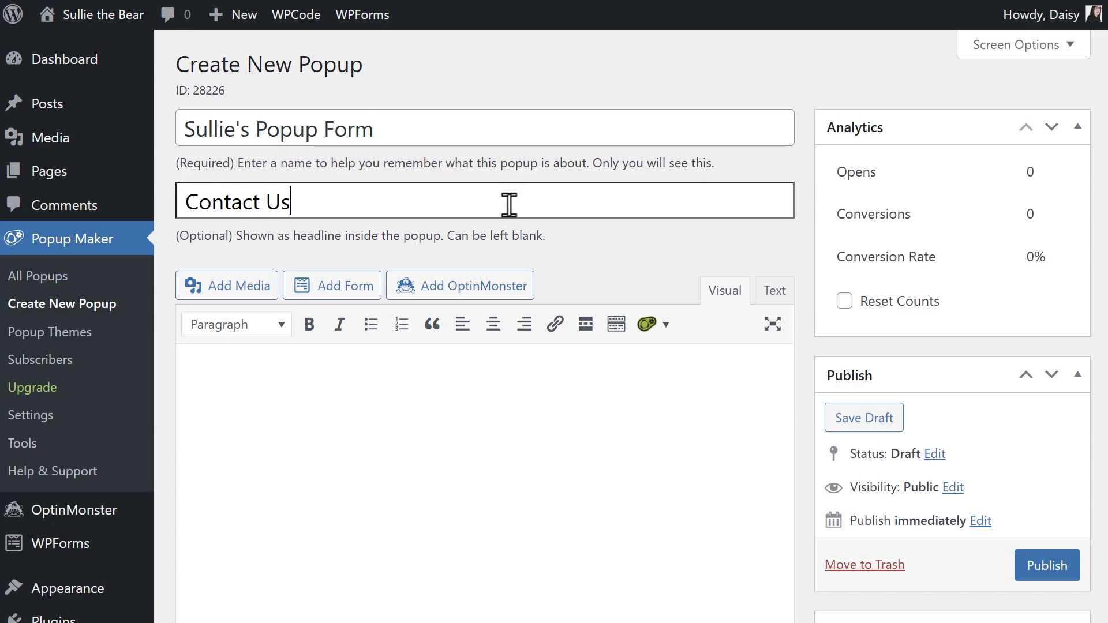
Step: Insert the Simple Contact Form shortcode into the popup content via the Add Form dialog
{"action": "left_click", "coordinate": [379, 298]}
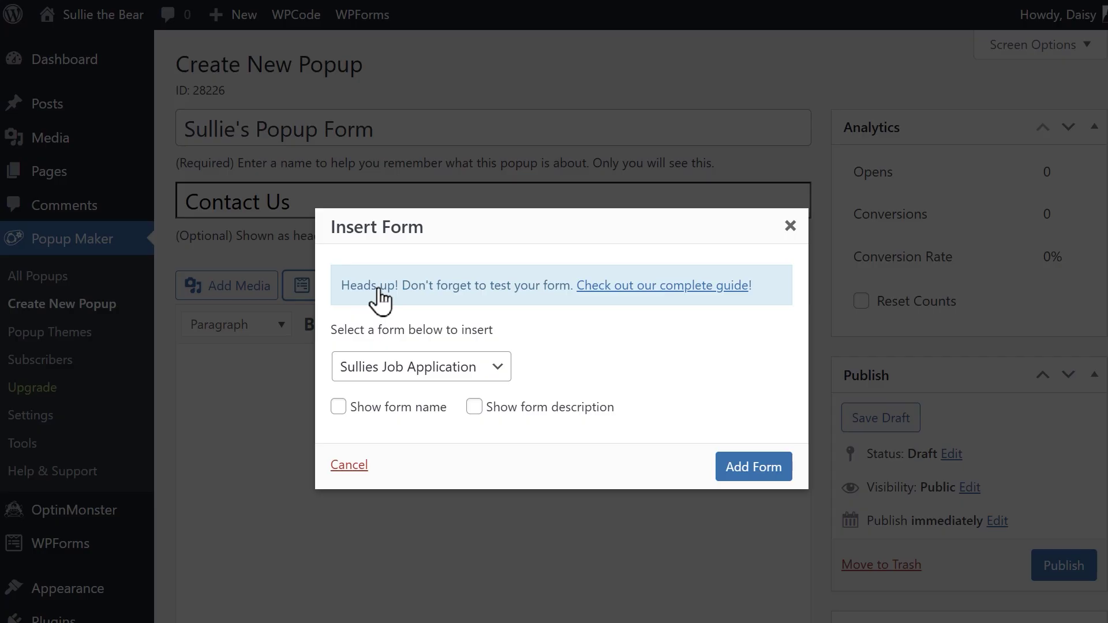
{"action": "left_click", "coordinate": [496, 367]}
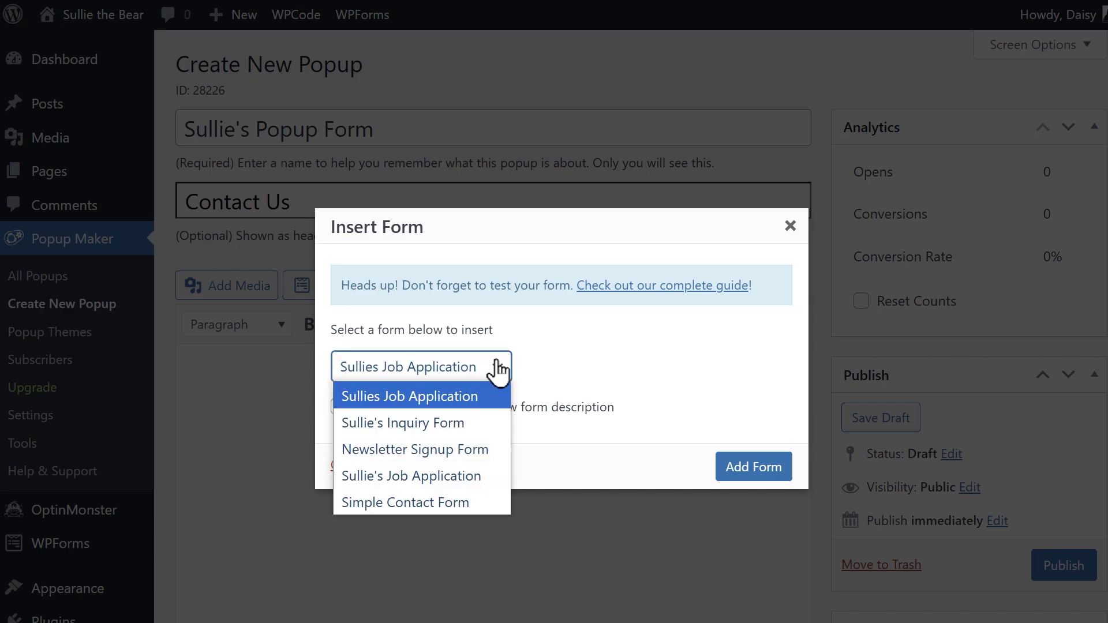
{"action": "left_click", "coordinate": [458, 499]}
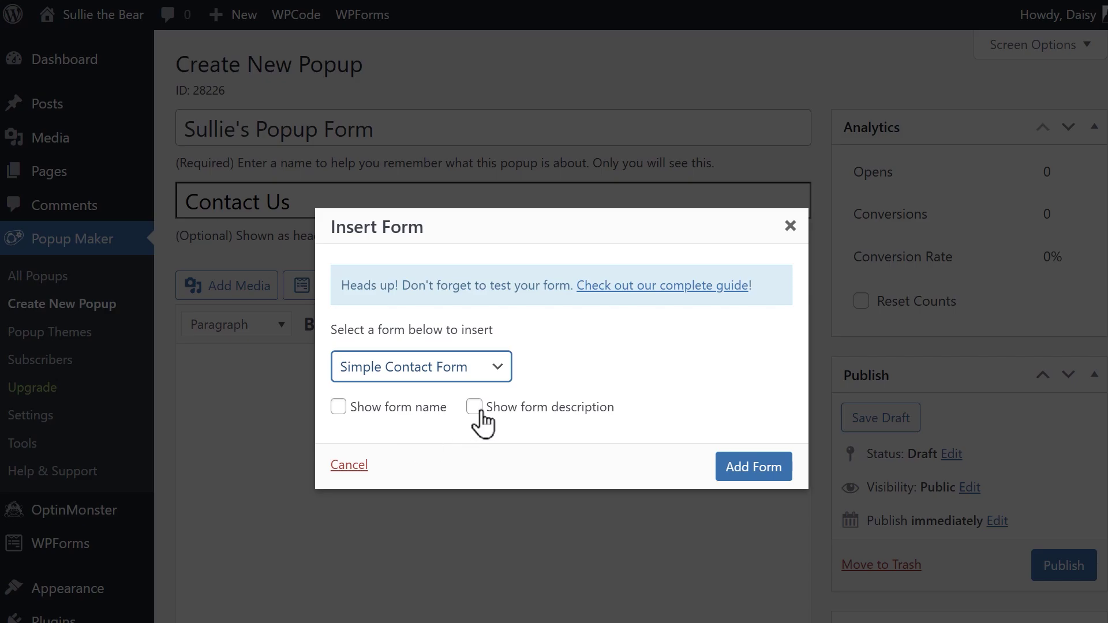
{"action": "left_click", "coordinate": [786, 467]}
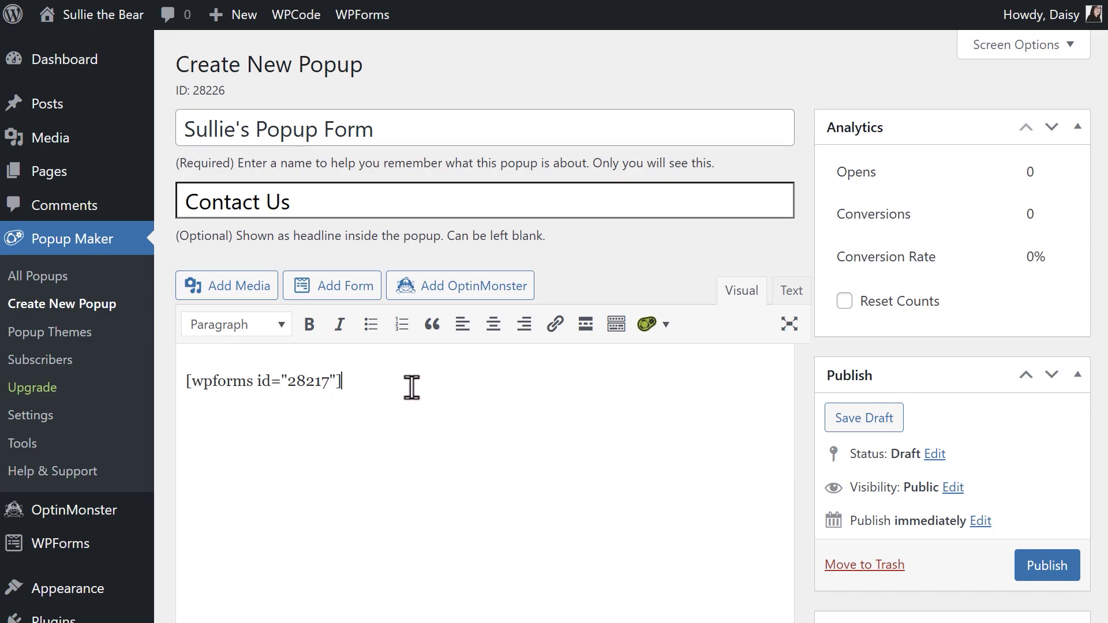
Step: Add a Time Delay / Auto Open trigger, keeping On Popup Close and unchecking the repeat-display cookie
{"action": "scroll", "coordinate": [410, 388], "scroll_direction": "down", "scroll_amount": 3}
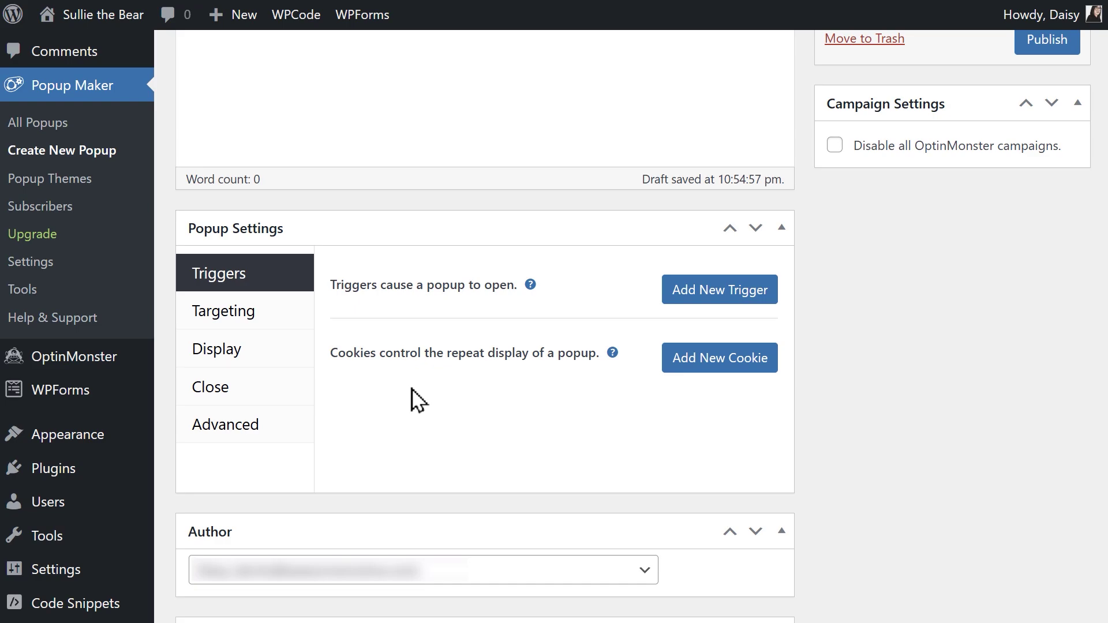
{"action": "left_click", "coordinate": [668, 294]}
{"action": "left_click", "coordinate": [730, 178]}
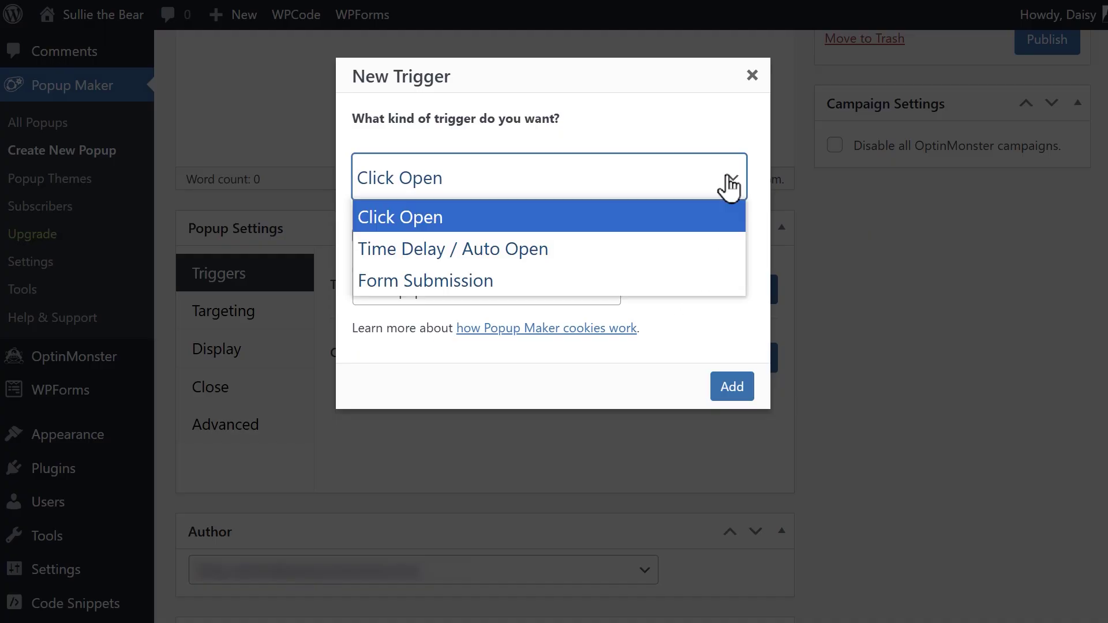
{"action": "left_click", "coordinate": [630, 247]}
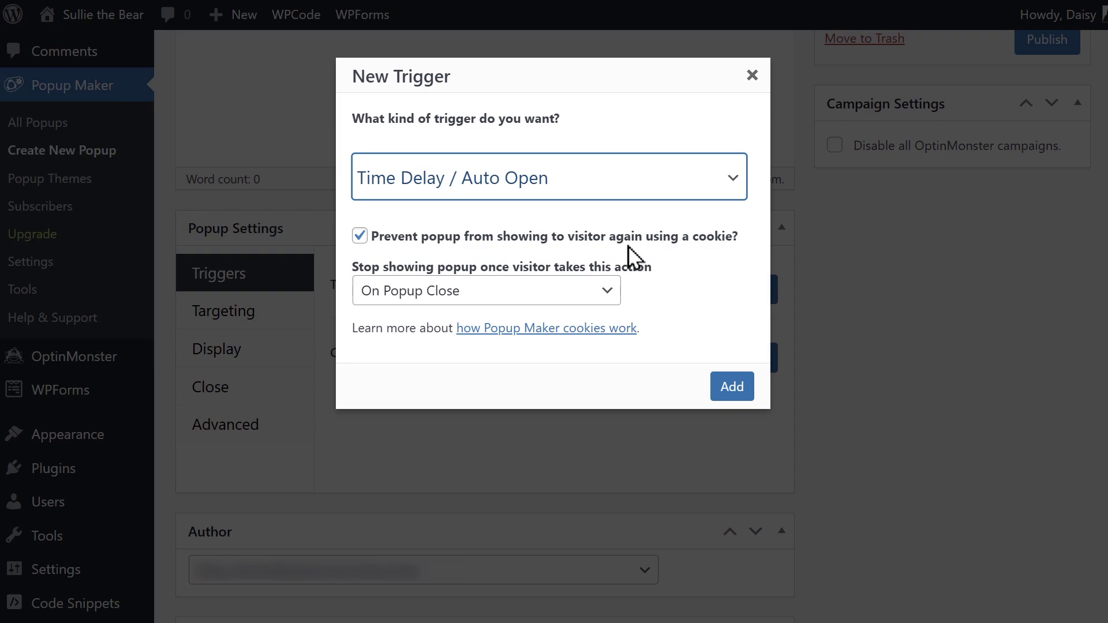
{"action": "key", "text": "Tab"}
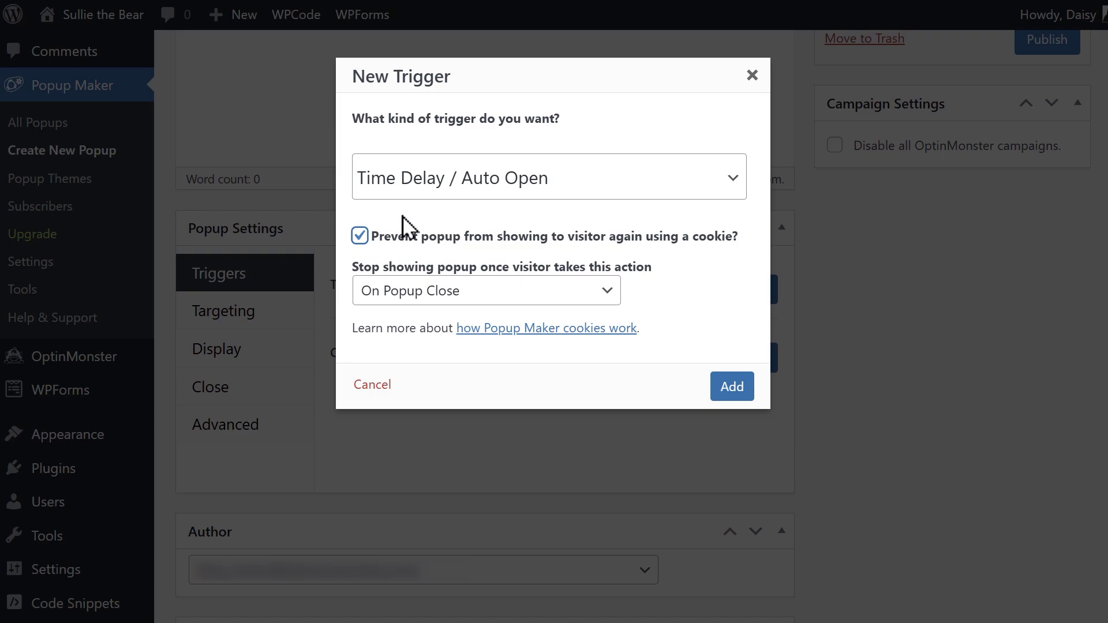
{"action": "left_click", "coordinate": [600, 295]}
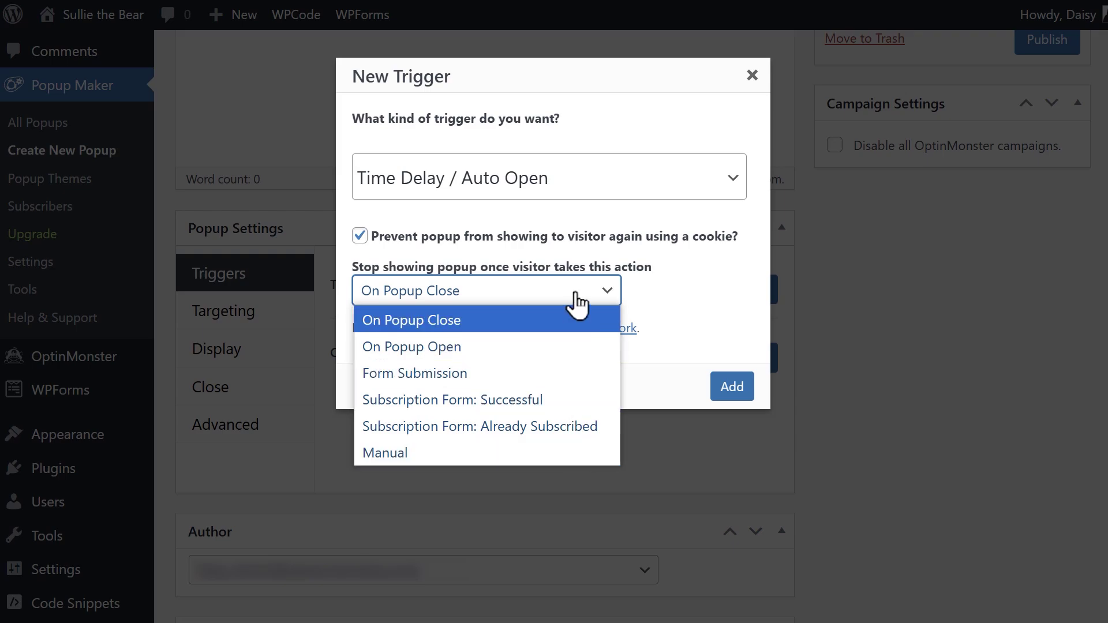
{"action": "left_click", "coordinate": [654, 283]}
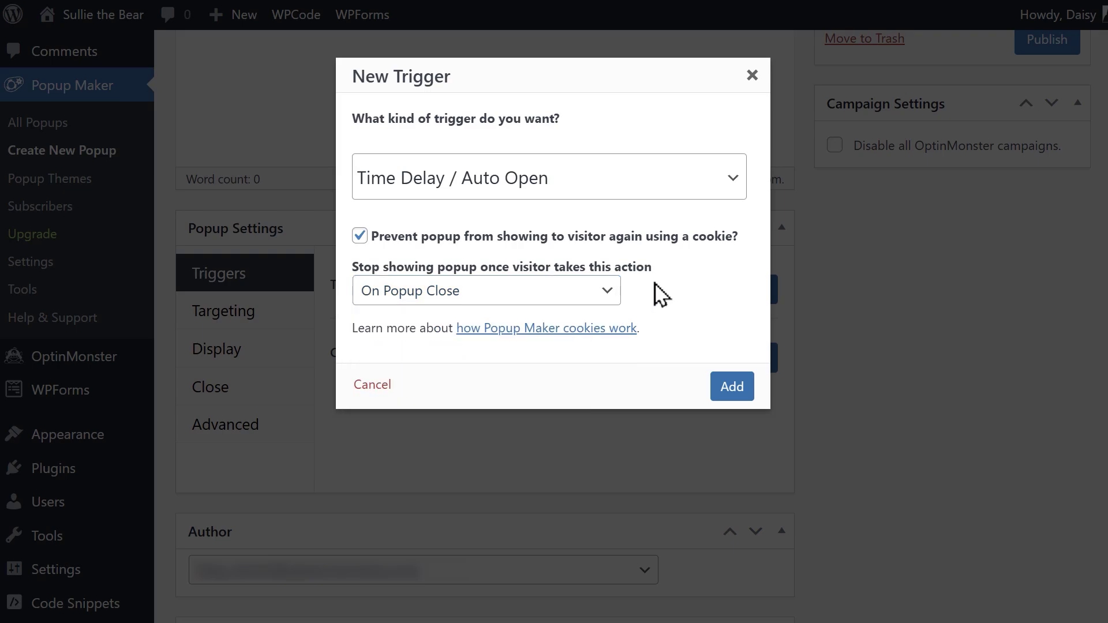
{"action": "left_click", "coordinate": [360, 236]}
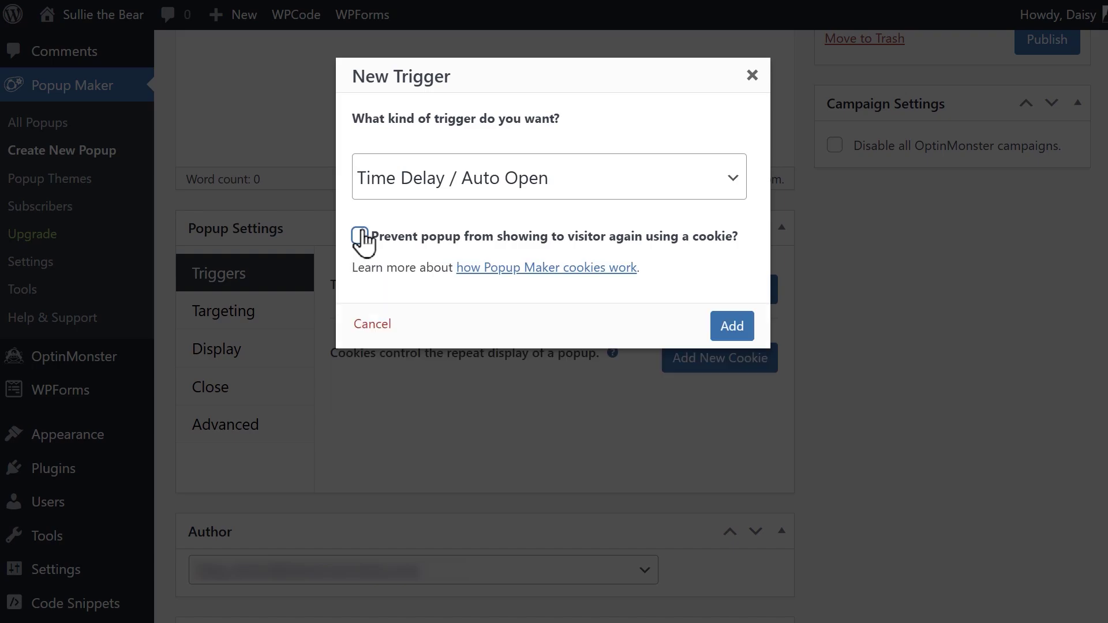
{"action": "left_click", "coordinate": [744, 322]}
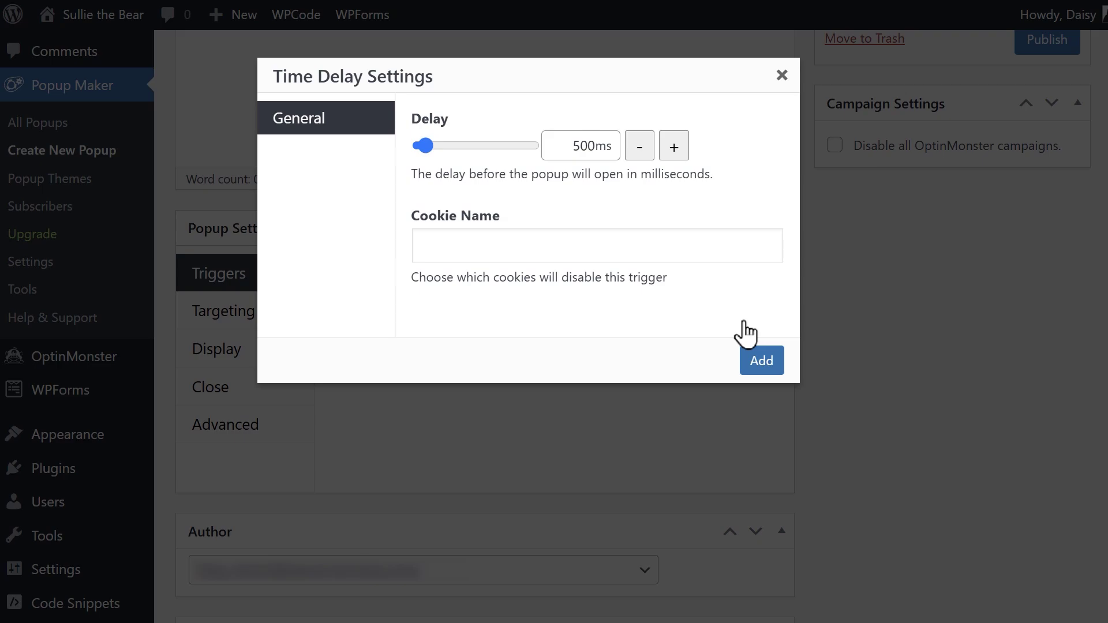
Step: Change the trigger delay from 500 to 5000 ms and add the trigger
{"action": "left_click", "coordinate": [587, 146]}
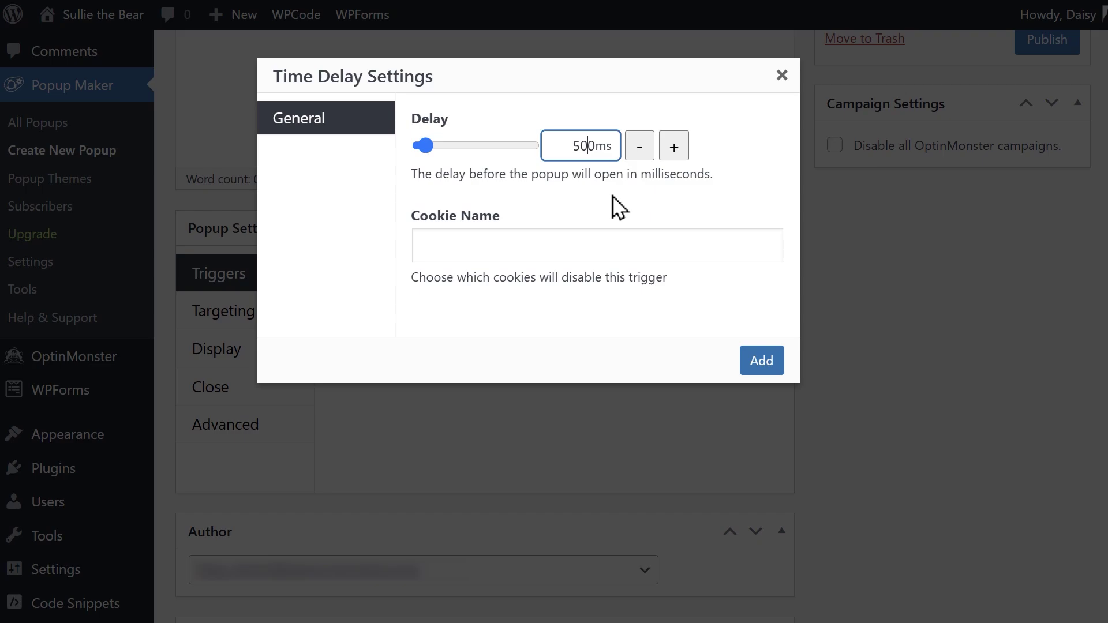
{"action": "type", "text": "0"}
{"action": "left_click", "coordinate": [761, 361]}
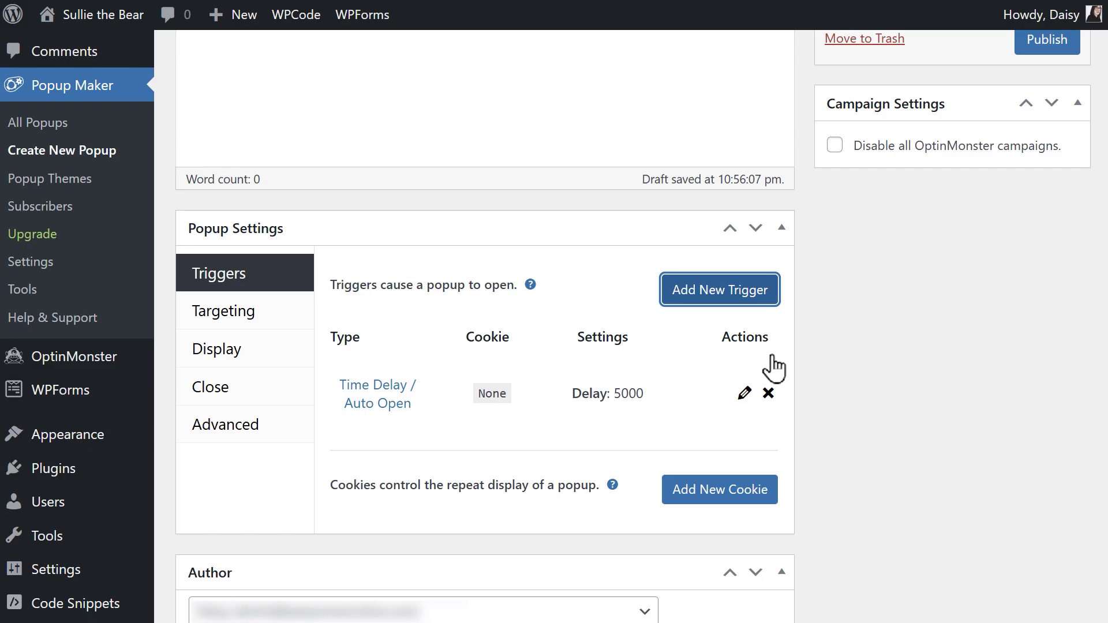
Step: Look over the popup's Targeting conditions, then view Display presets such as Center Popup and Top Bar
{"action": "left_click", "coordinate": [292, 324]}
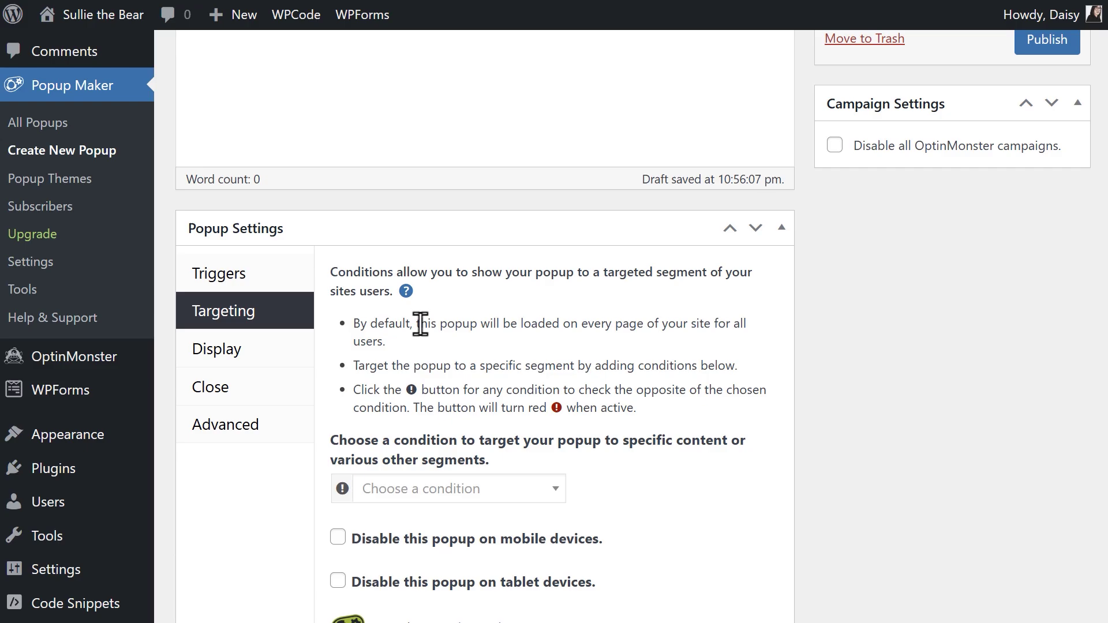
{"action": "scroll", "coordinate": [781, 332], "scroll_direction": "down", "scroll_amount": 2}
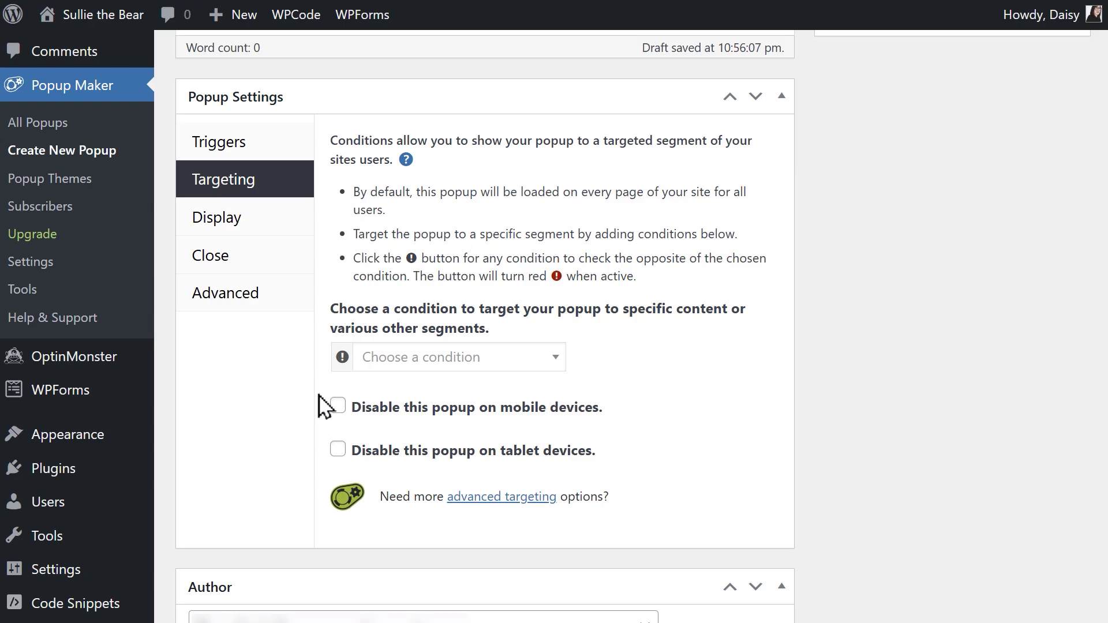
{"action": "left_click", "coordinate": [300, 223]}
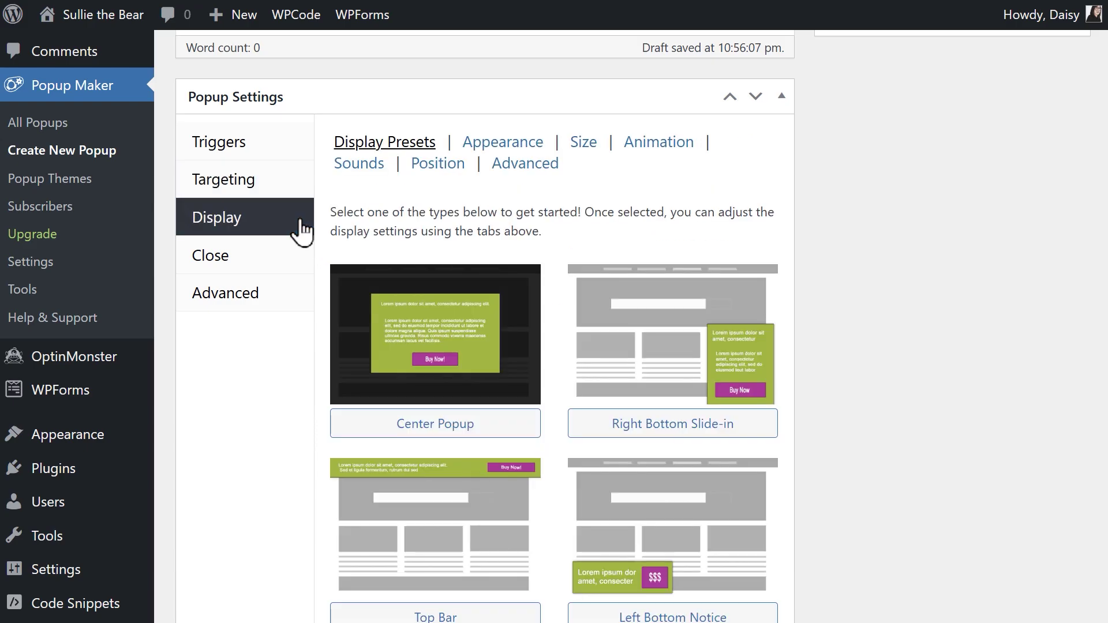
{"action": "scroll", "coordinate": [301, 227], "scroll_direction": "down", "scroll_amount": 2}
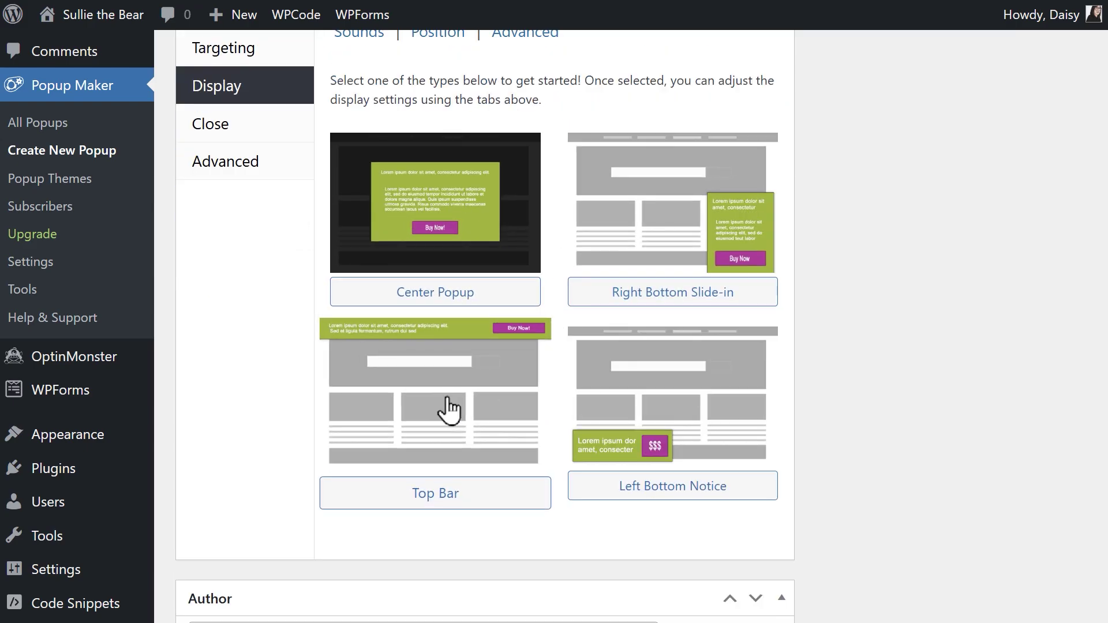
{"action": "scroll", "coordinate": [761, 407], "scroll_direction": "up", "scroll_amount": 3}
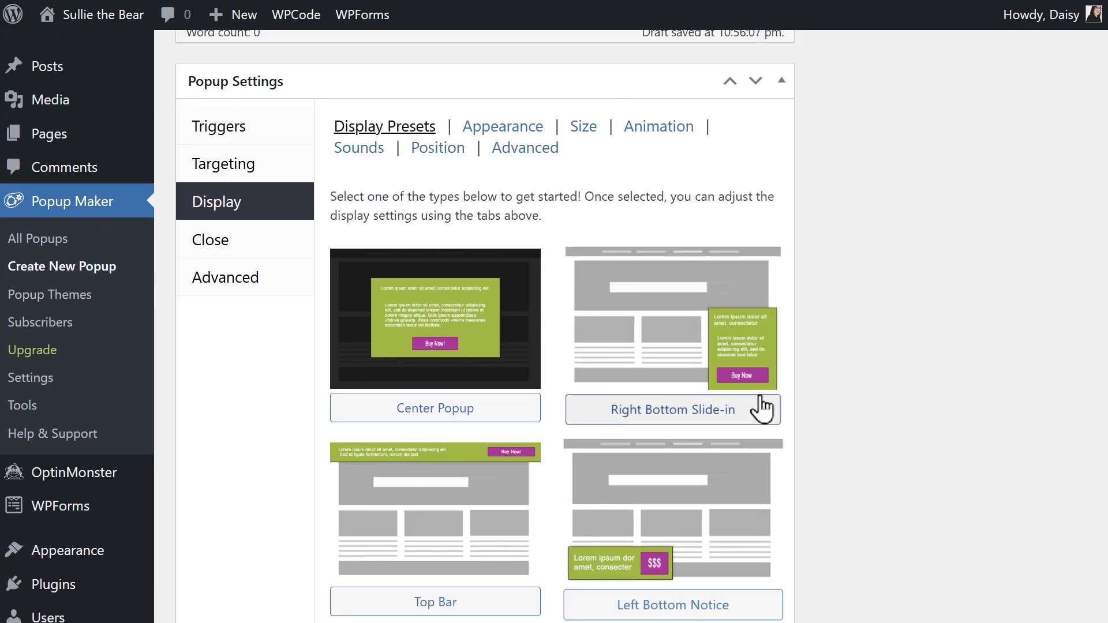
Step: Set the popup theme to Light Box, then review its Size, Animation and Sounds settings
{"action": "left_click", "coordinate": [526, 225]}
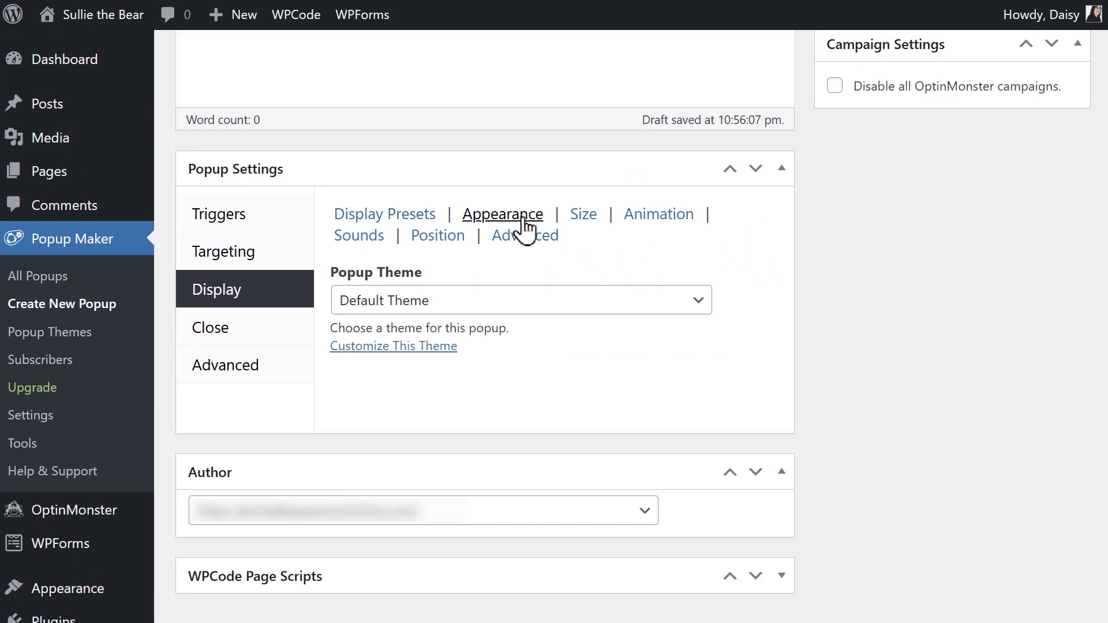
{"action": "left_click", "coordinate": [702, 303]}
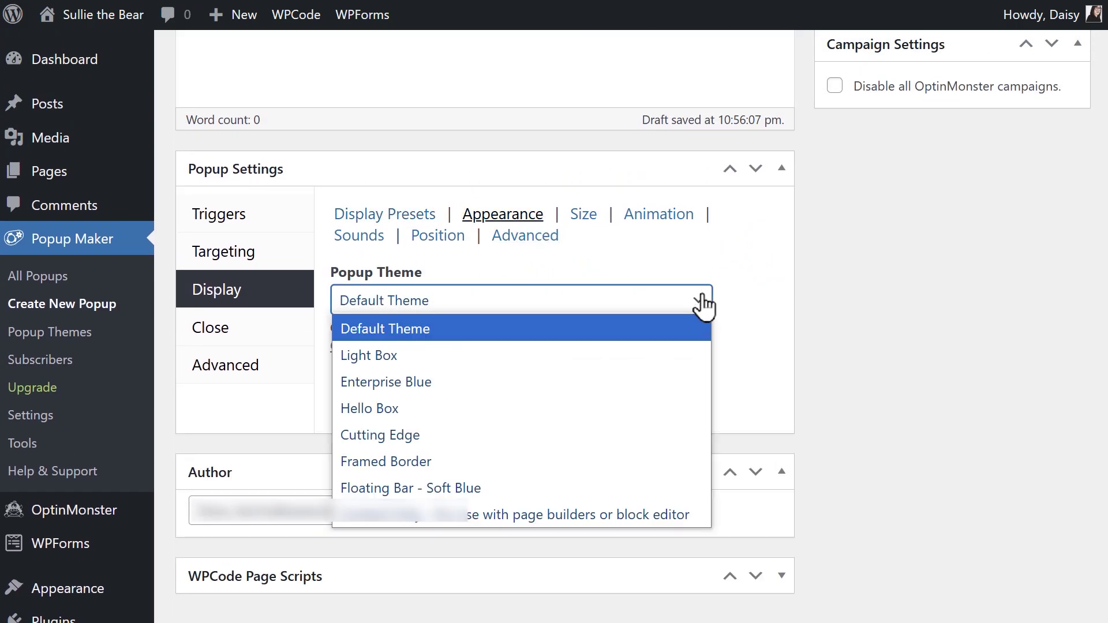
{"action": "left_click", "coordinate": [657, 357]}
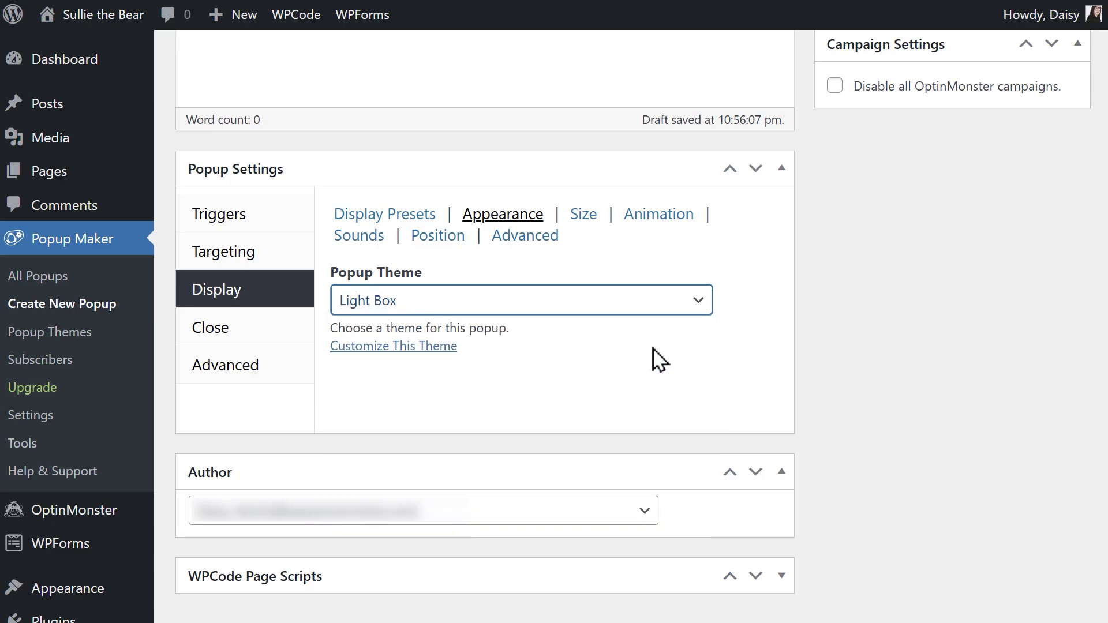
{"action": "left_click", "coordinate": [584, 224]}
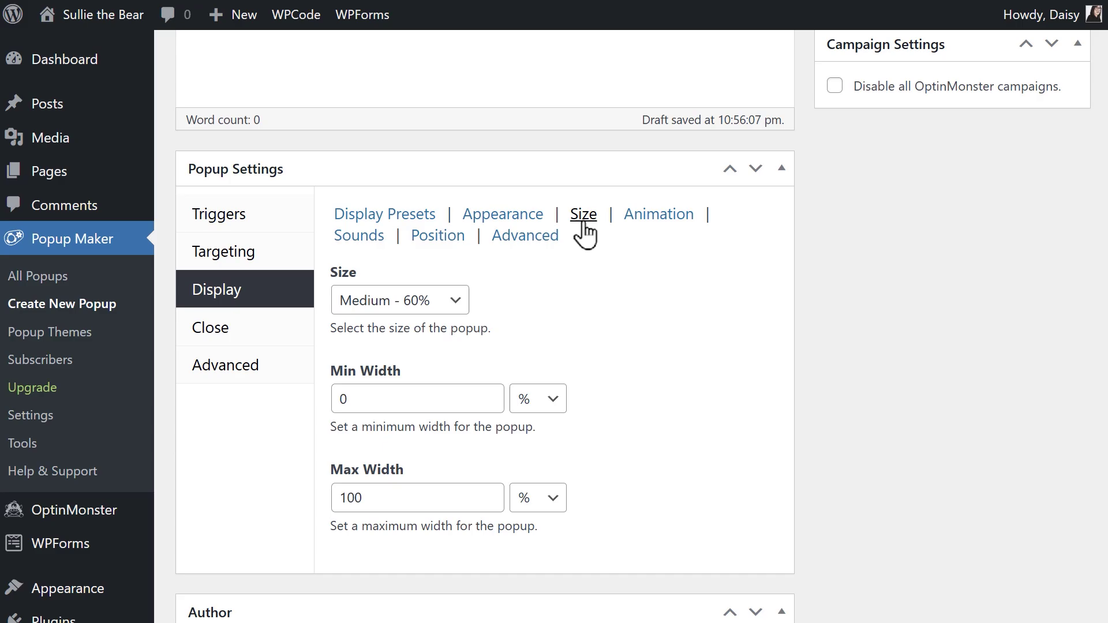
{"action": "left_click", "coordinate": [661, 228]}
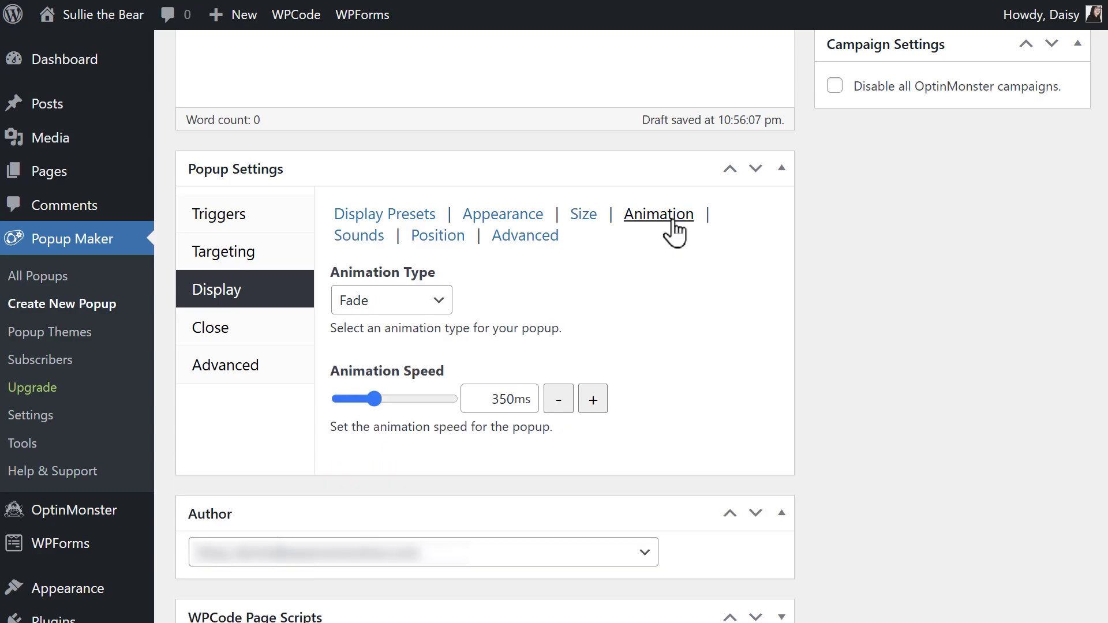
{"action": "left_click", "coordinate": [359, 238]}
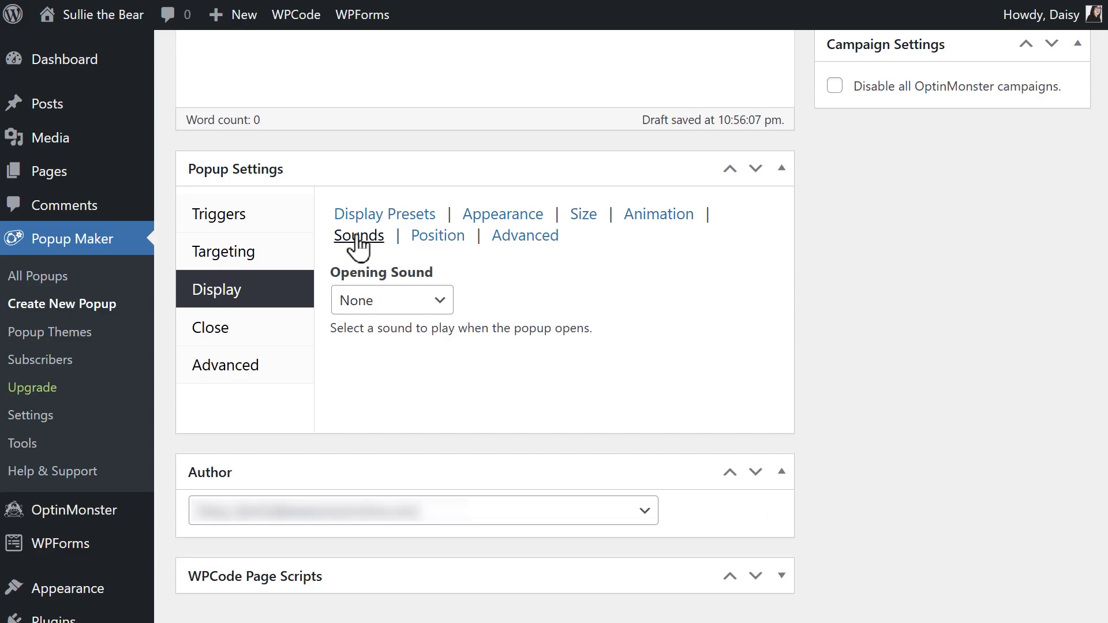
{"action": "scroll", "coordinate": [359, 245], "scroll_direction": "up", "scroll_amount": 8}
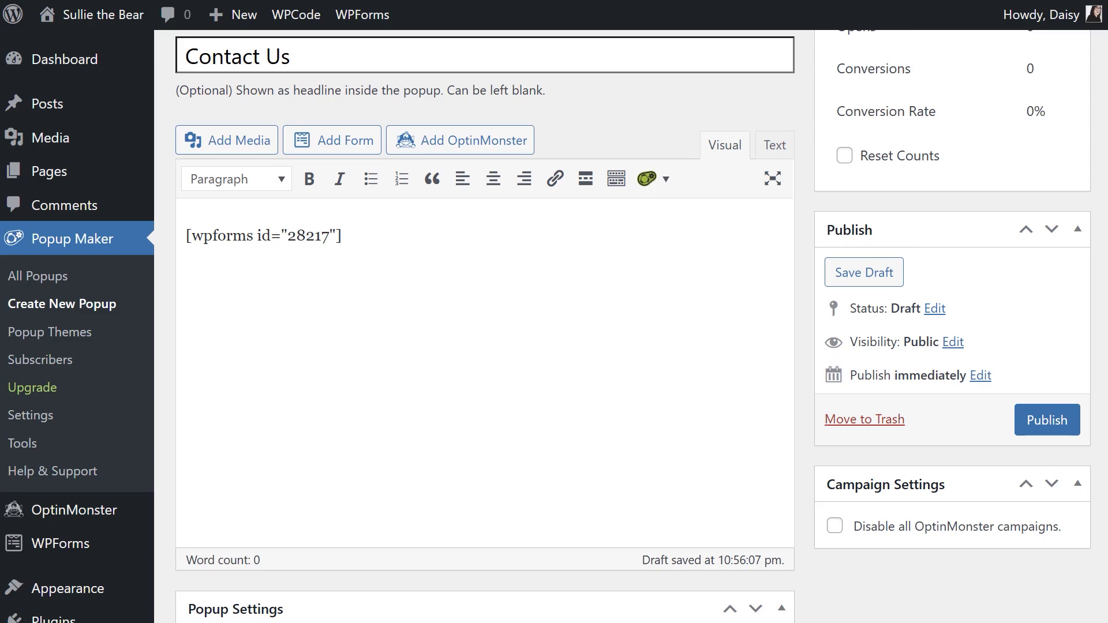
Step: Publish the Contact Us popup and preview it on the homepage with its contact form
{"action": "left_click", "coordinate": [1074, 423]}
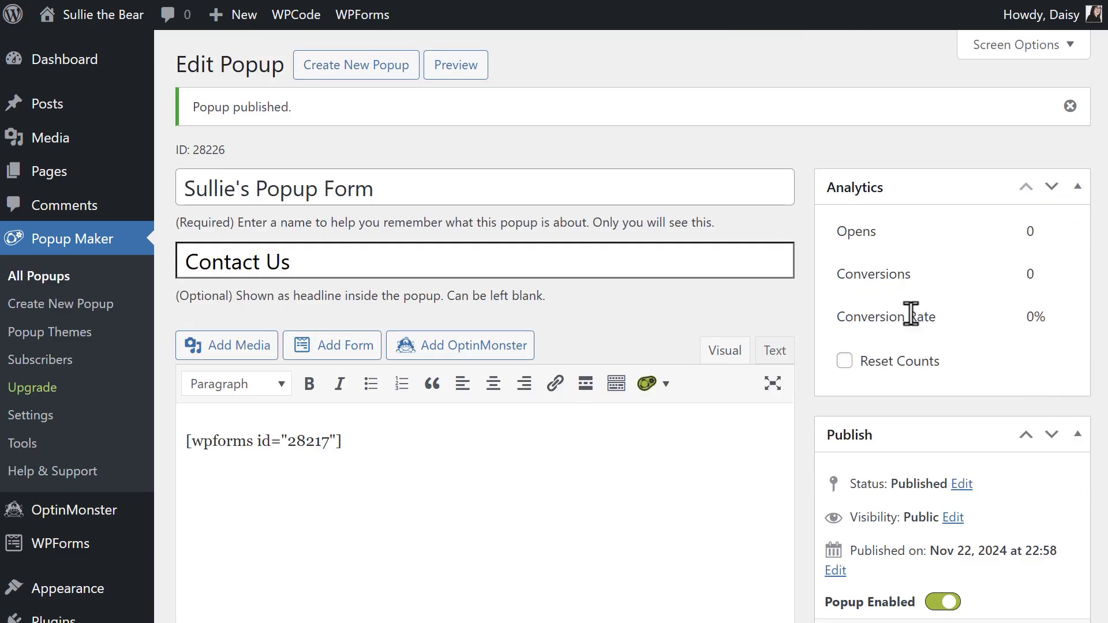
{"action": "left_click", "coordinate": [474, 65]}
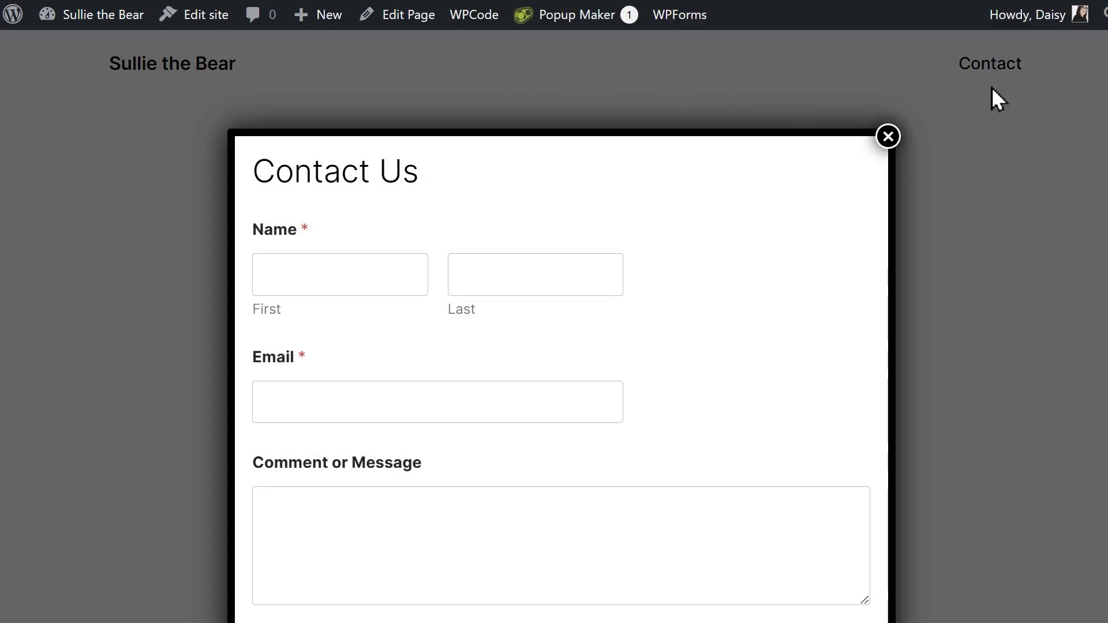
{"action": "scroll", "coordinate": [562, 349], "scroll_direction": "down", "scroll_amount": 1}
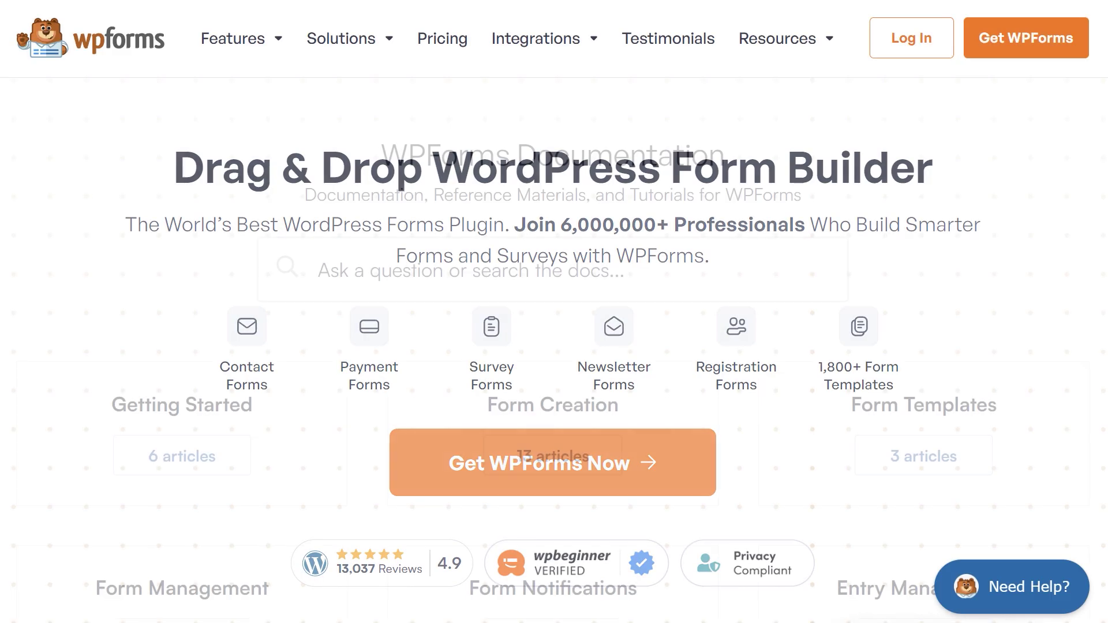
Step: Scroll through the WPForms pages down to the account Support request form
{"action": "scroll", "coordinate": [554, 312], "scroll_direction": "down", "scroll_amount": 3}
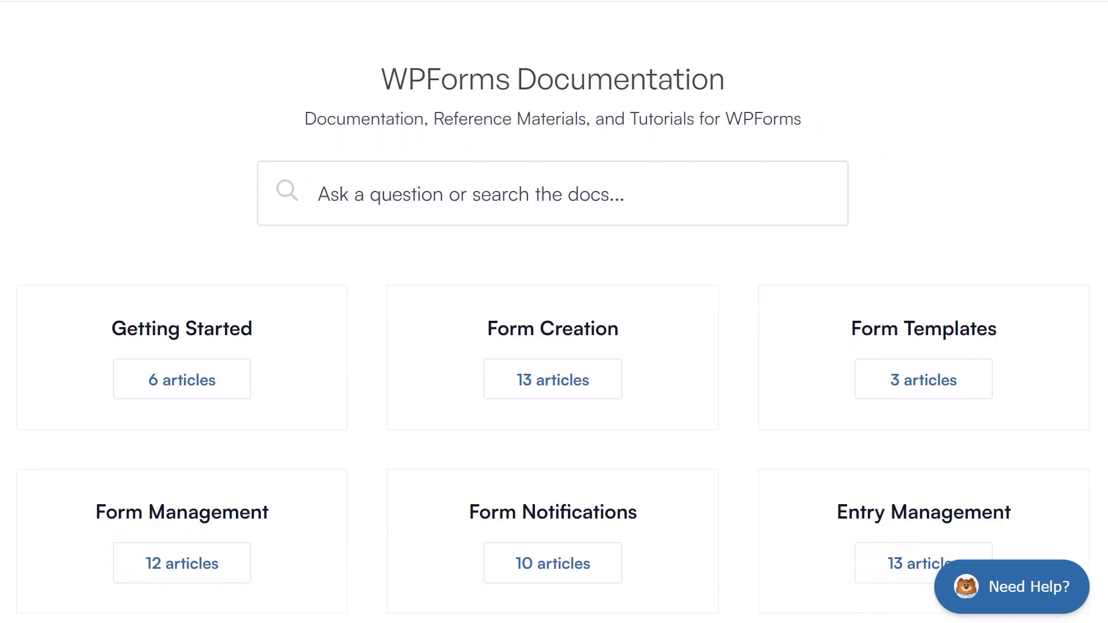
{"action": "scroll", "coordinate": [554, 312], "scroll_direction": "down", "scroll_amount": 7}
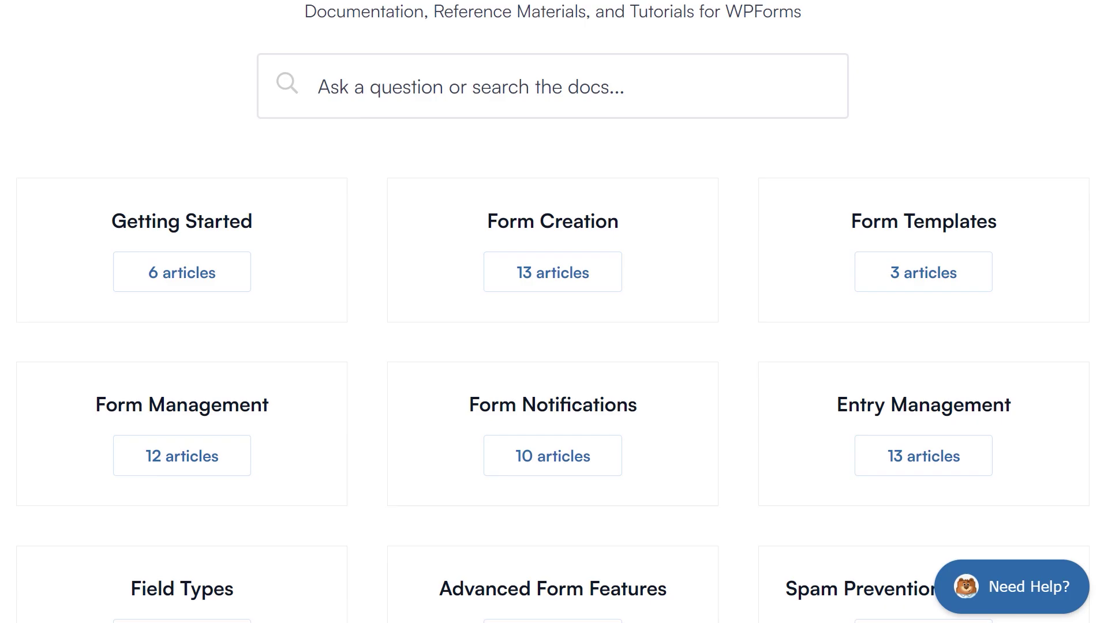
{"action": "scroll", "coordinate": [554, 312], "scroll_direction": "down", "scroll_amount": 6}
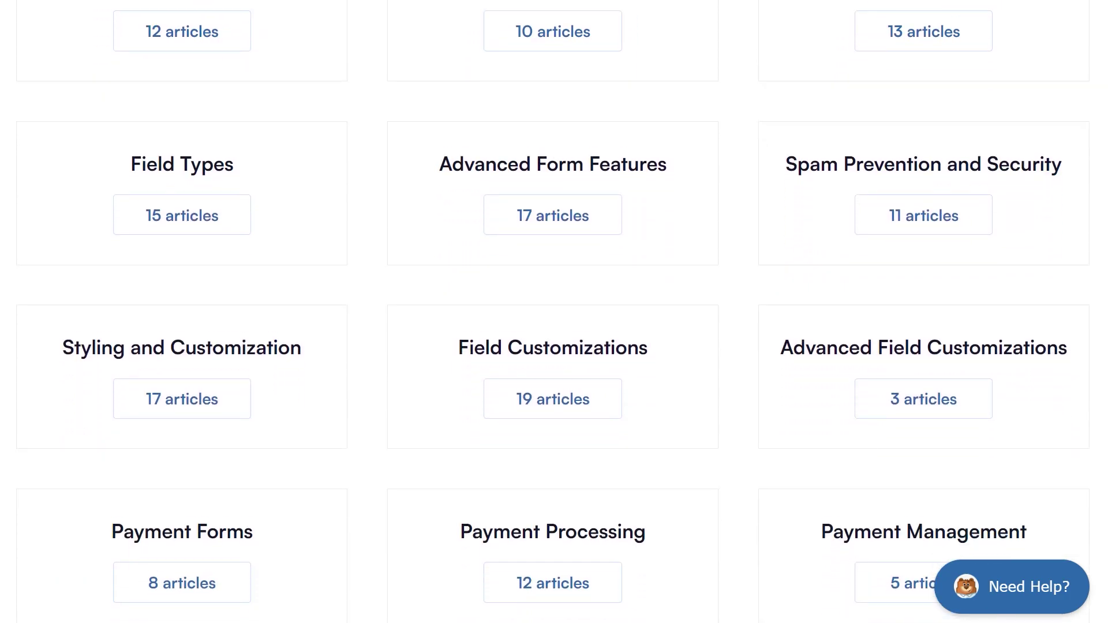
{"action": "scroll", "coordinate": [553, 311], "scroll_direction": "down", "scroll_amount": 3}
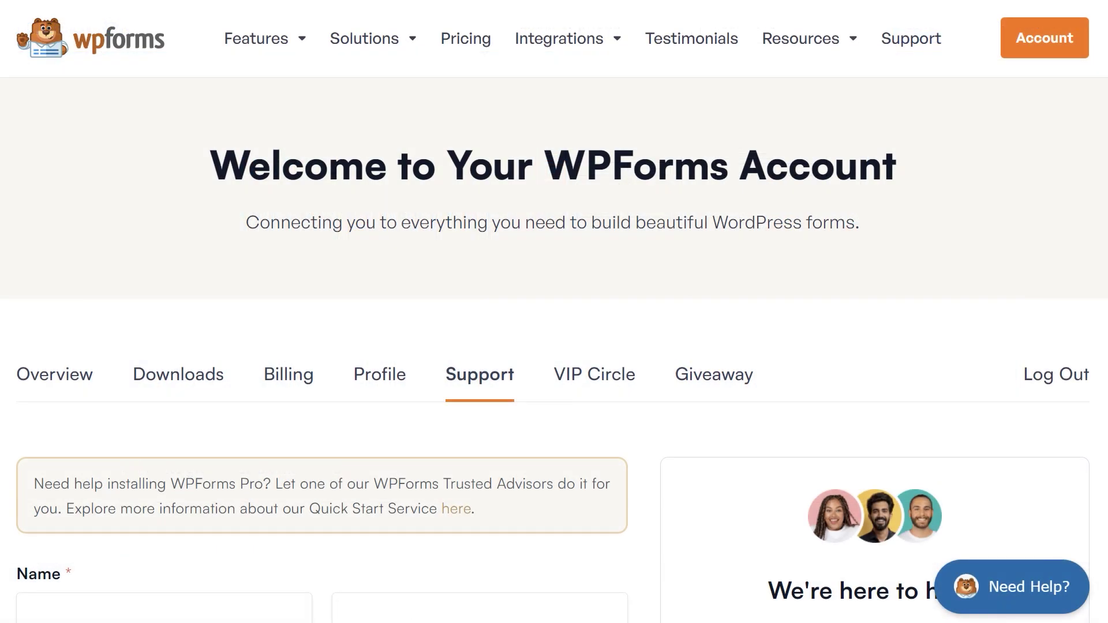
{"action": "scroll", "coordinate": [554, 312], "scroll_direction": "down", "scroll_amount": 6}
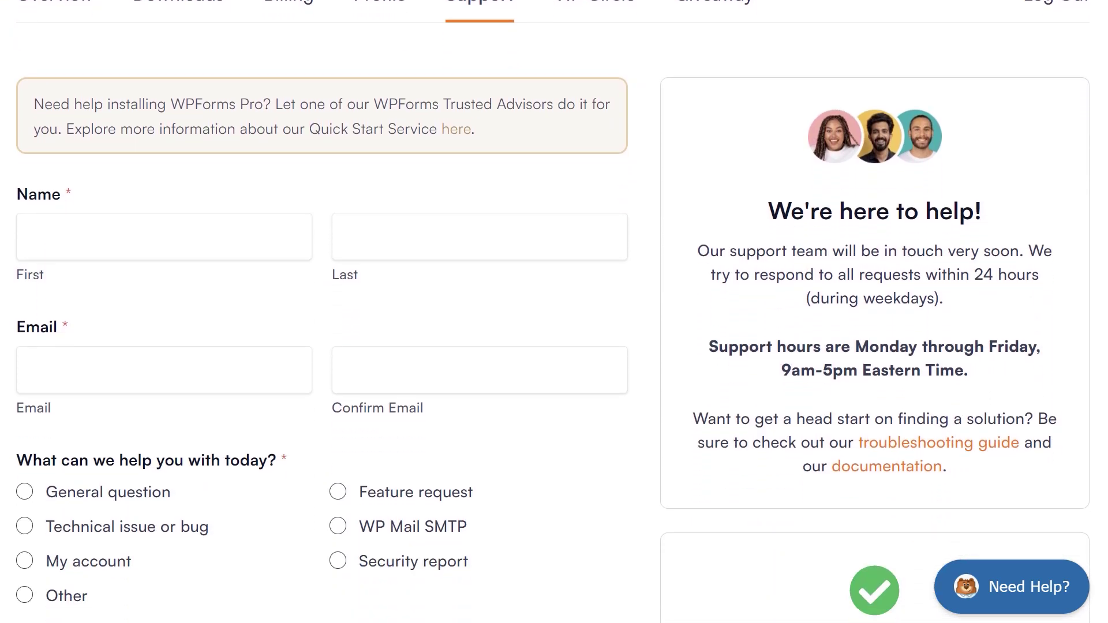
{"action": "scroll", "coordinate": [554, 312], "scroll_direction": "down", "scroll_amount": 5}
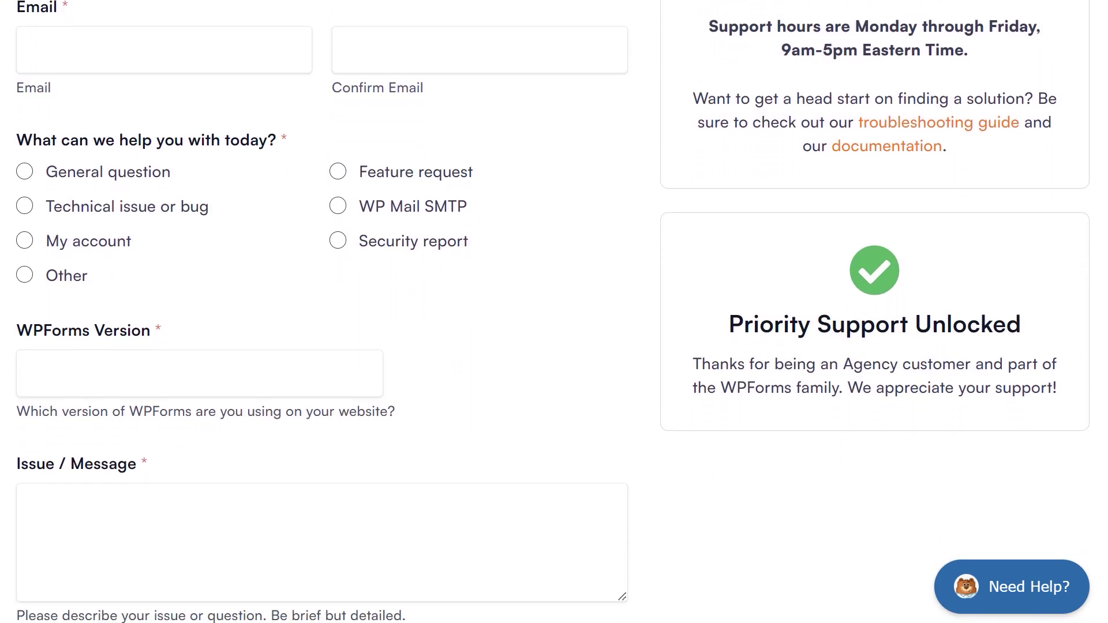